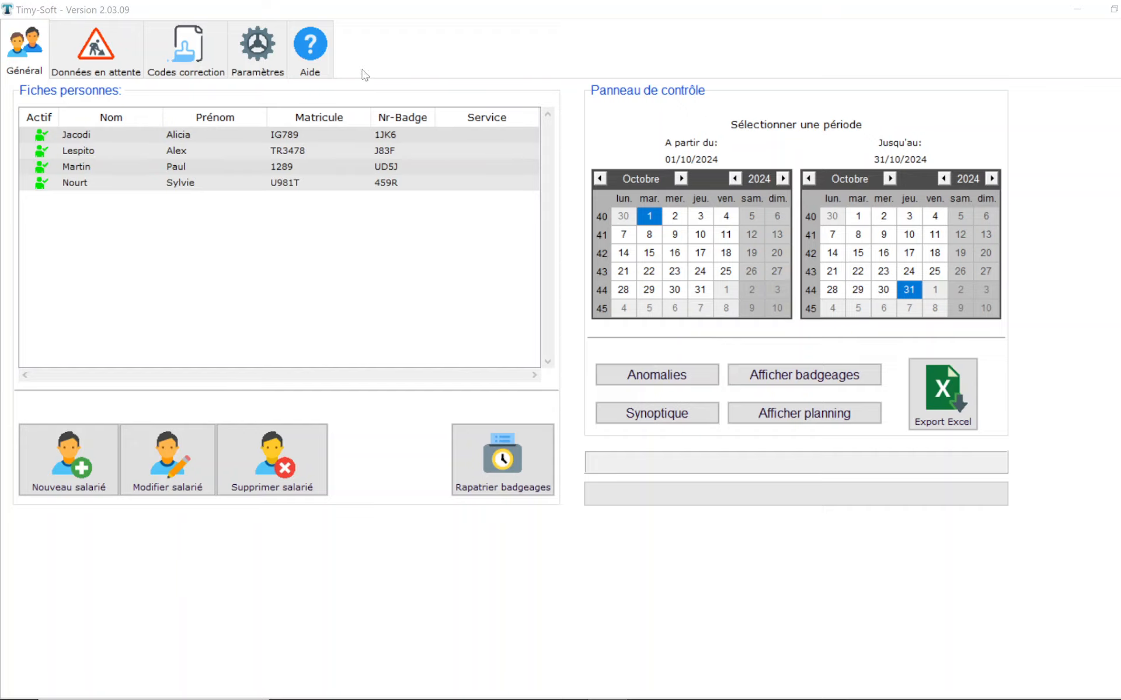
Step: Assign the ModeleDEMO calculation rules to the first listed employee starting 1 September 2024, and validate the assignment
left_click(266, 64)
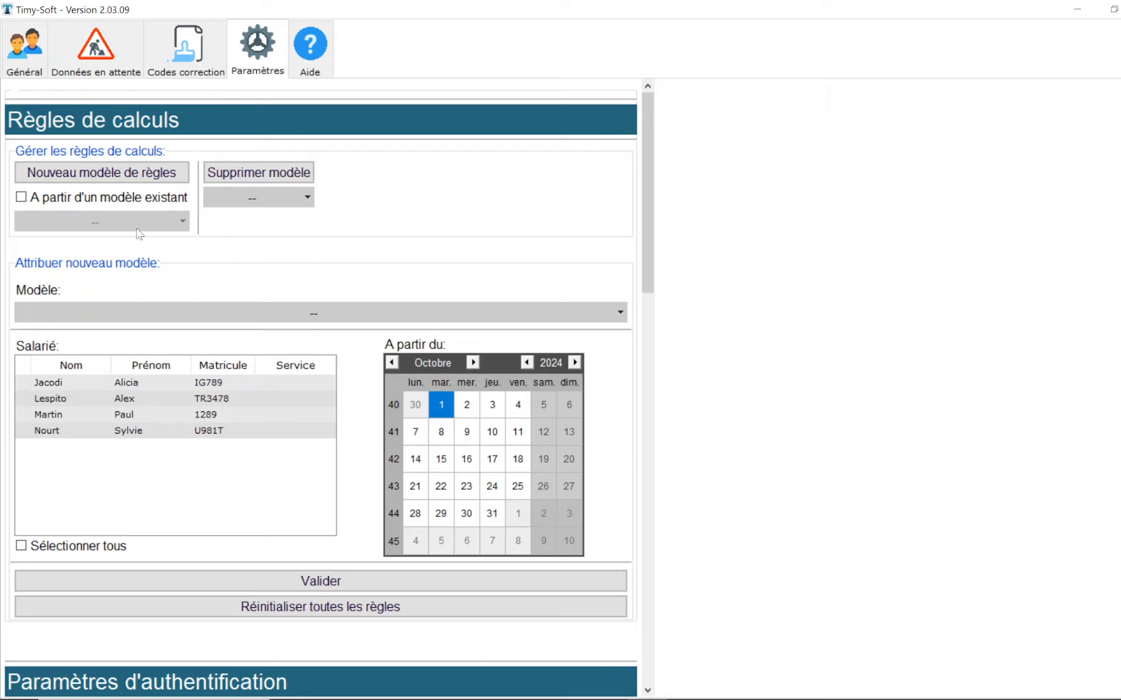
left_click(327, 310)
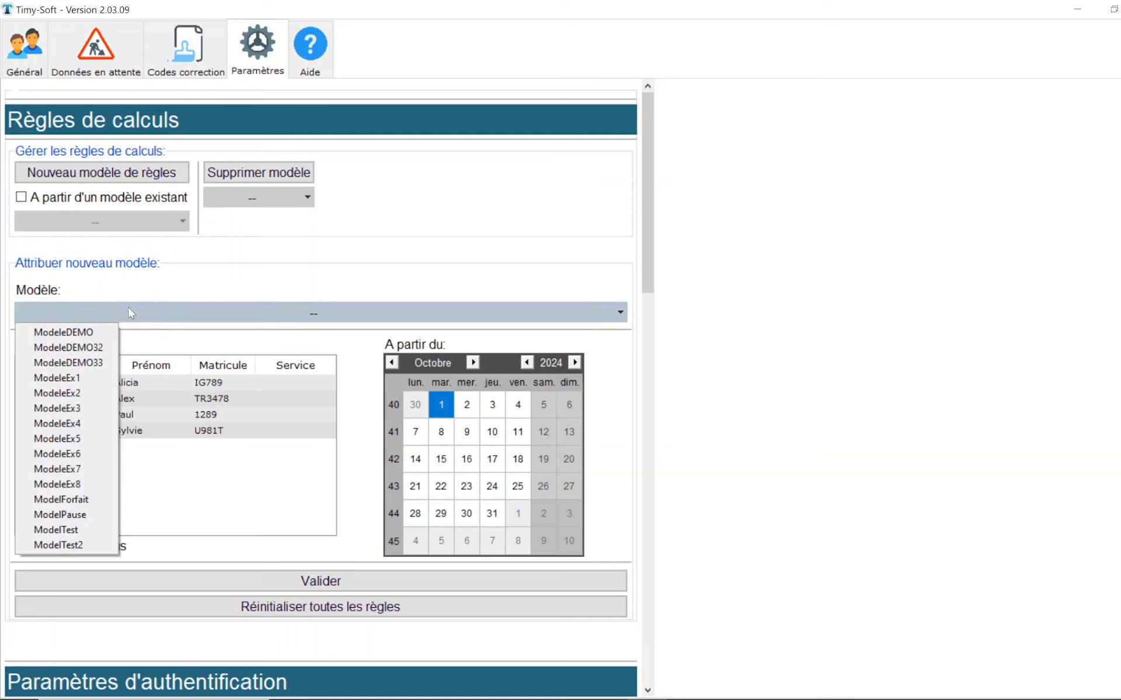
left_click(92, 333)
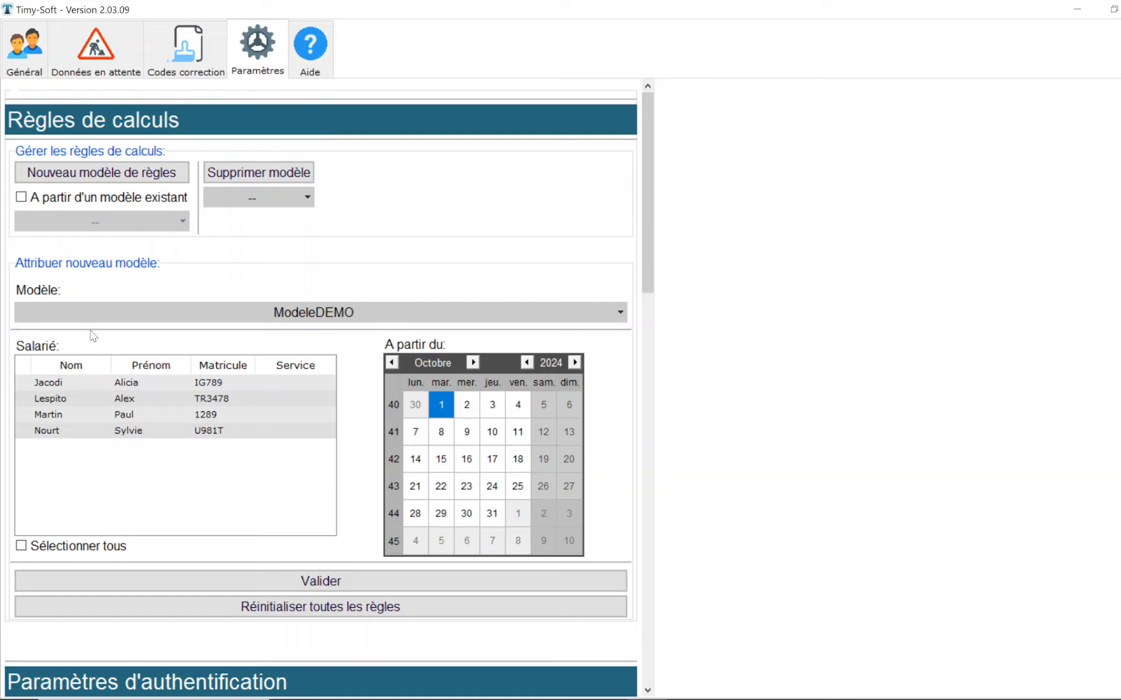
left_click(67, 385)
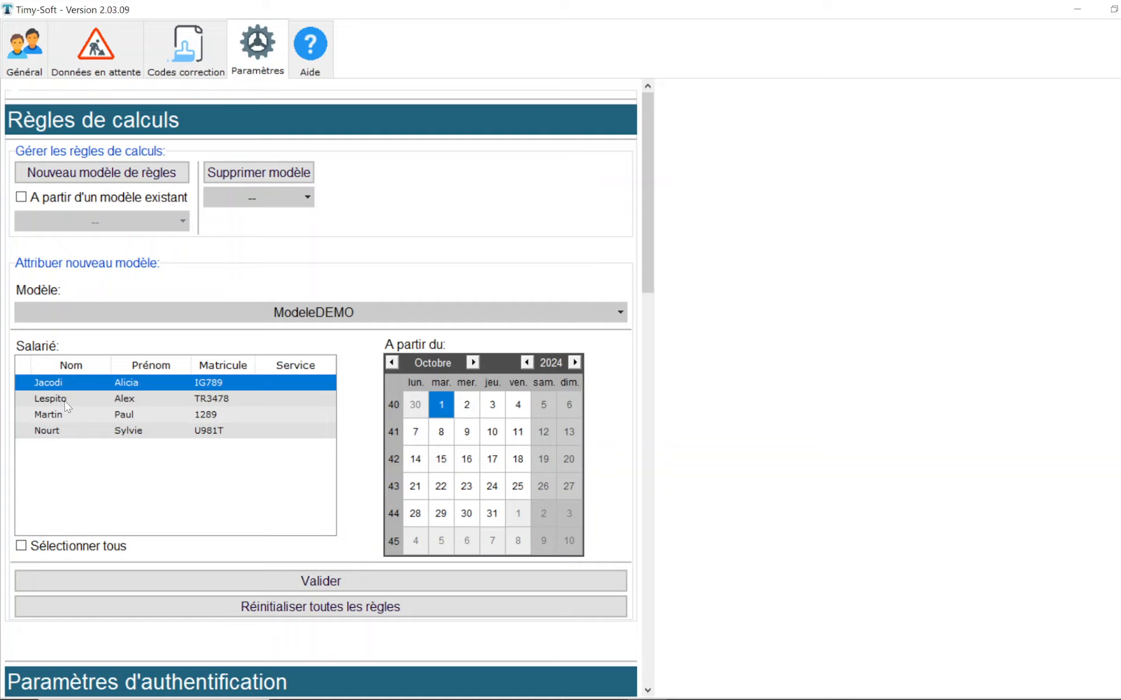
left_click(66, 399, "ctrl")
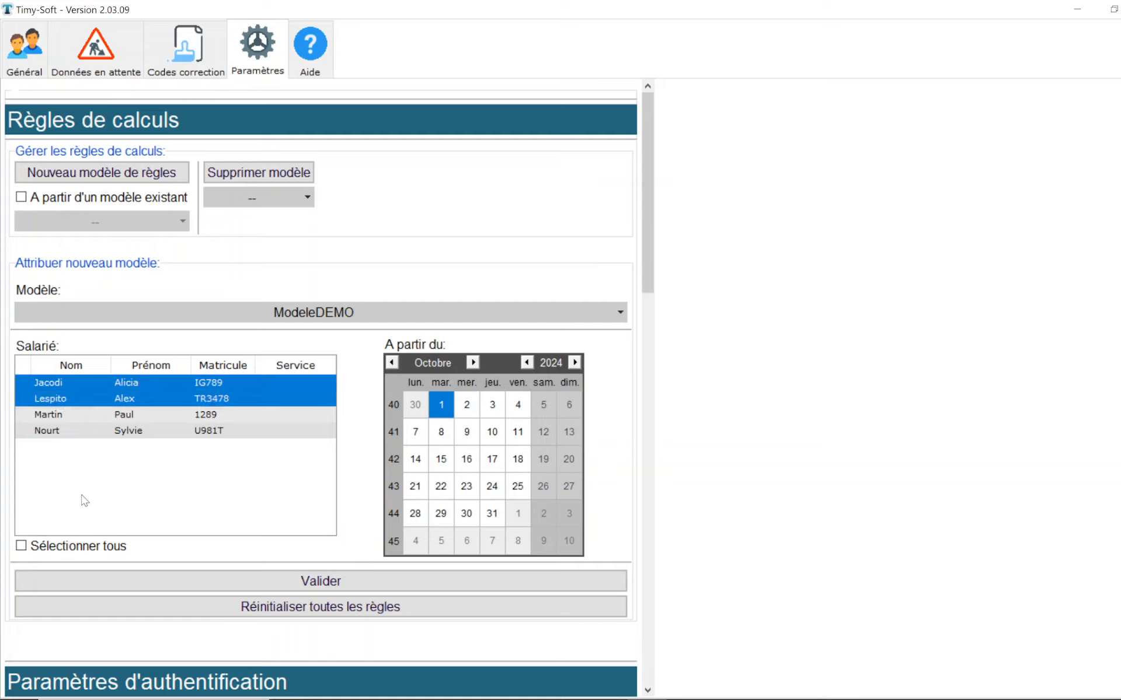
left_click(21, 547)
left_click(21, 547)
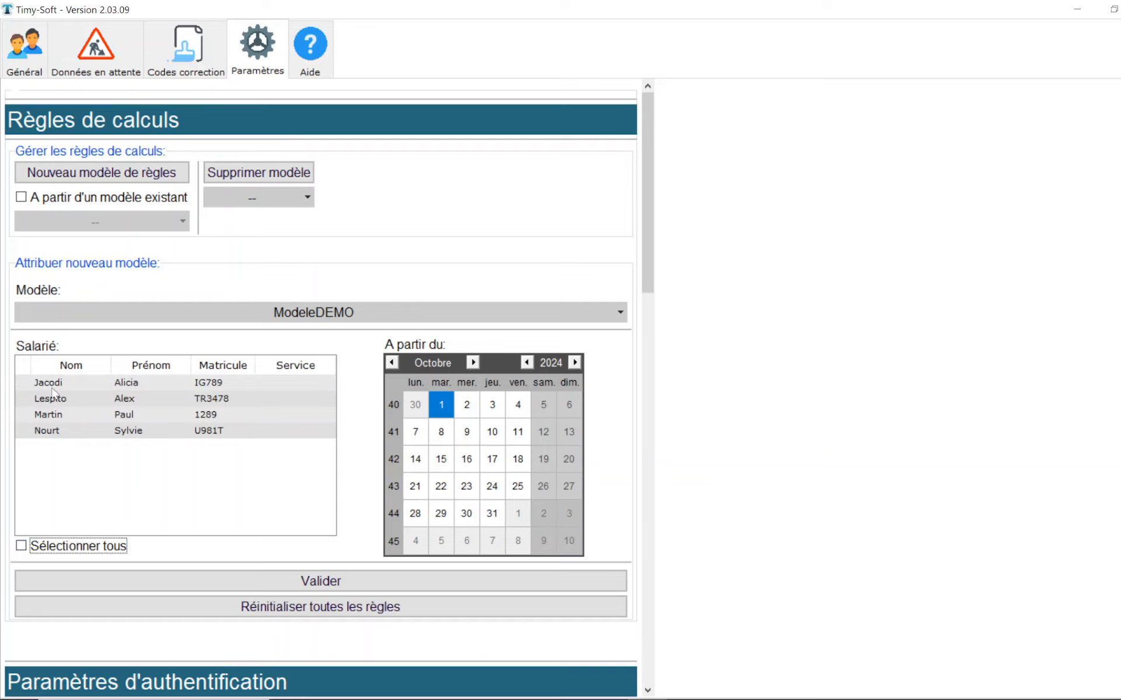
left_click(54, 384)
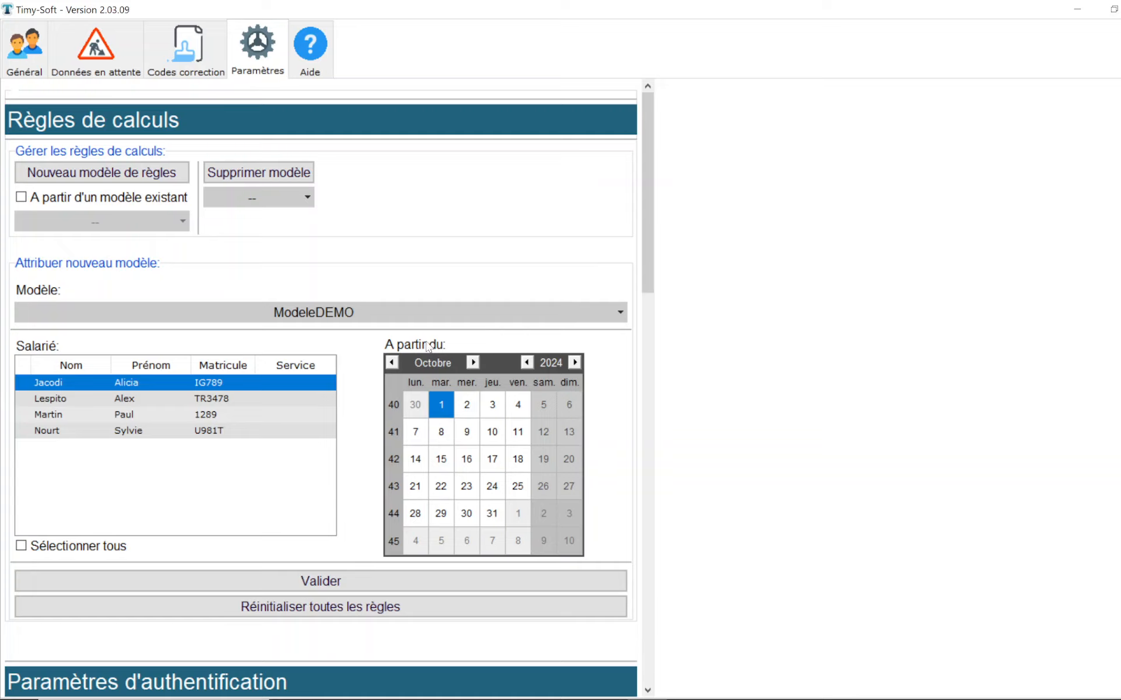
left_click(395, 364)
left_click(571, 404)
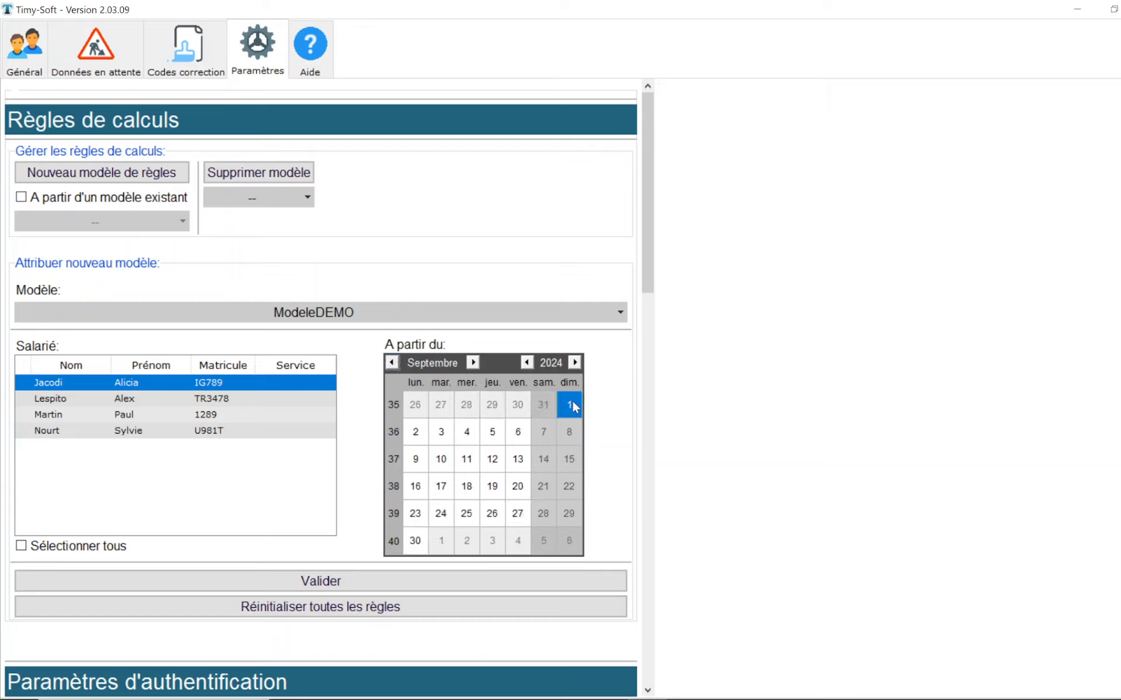
left_click(230, 582)
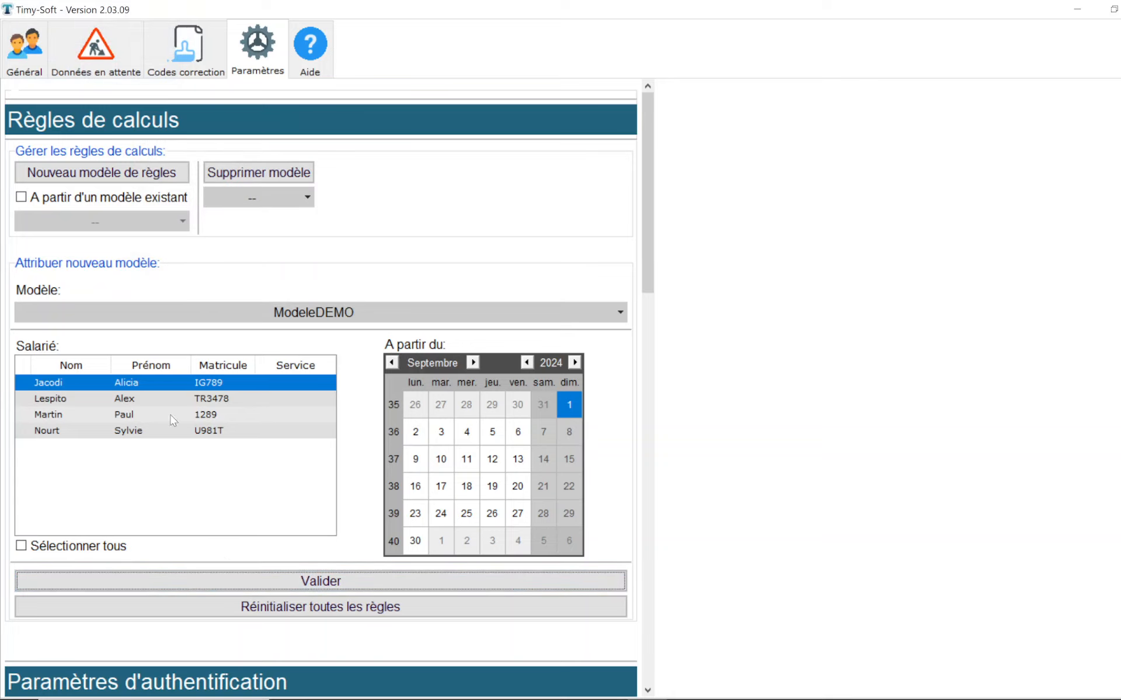
Step: Display the first listed employee's clockings for September 2024
left_click(41, 63)
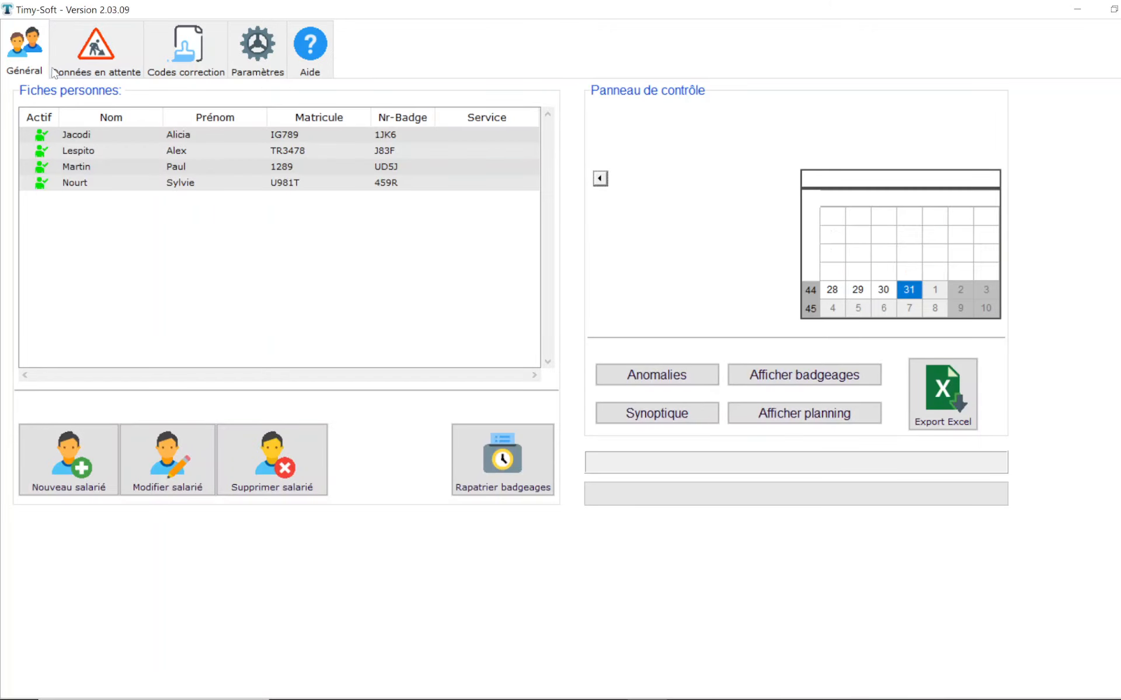
left_click(148, 138)
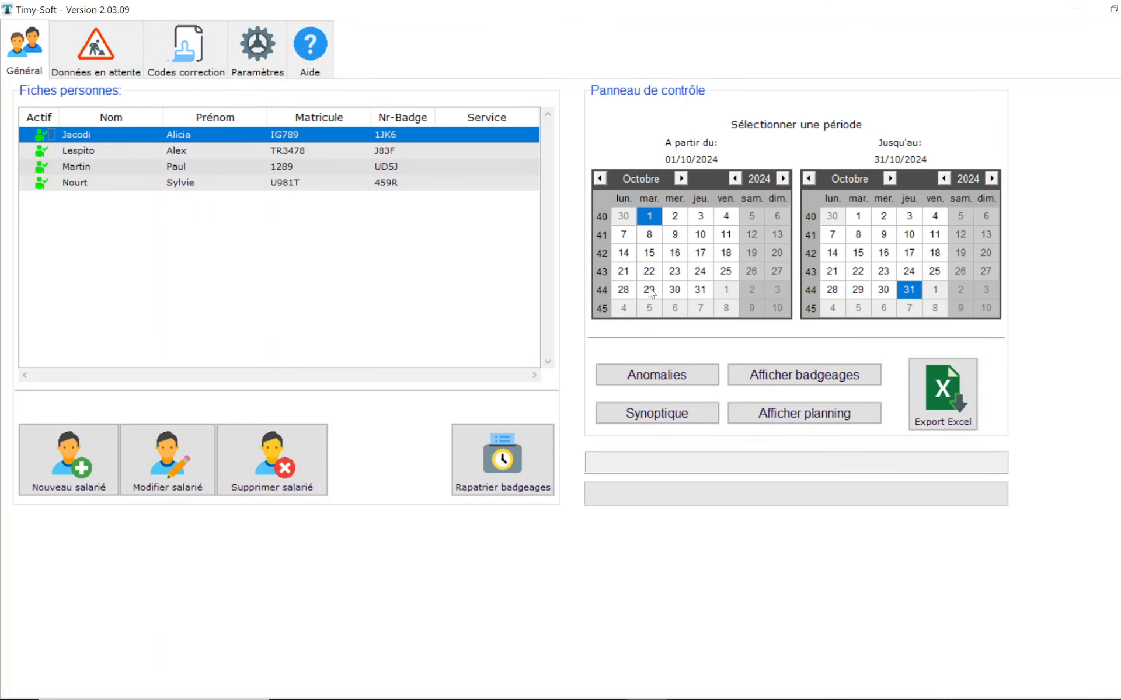
left_click(815, 381)
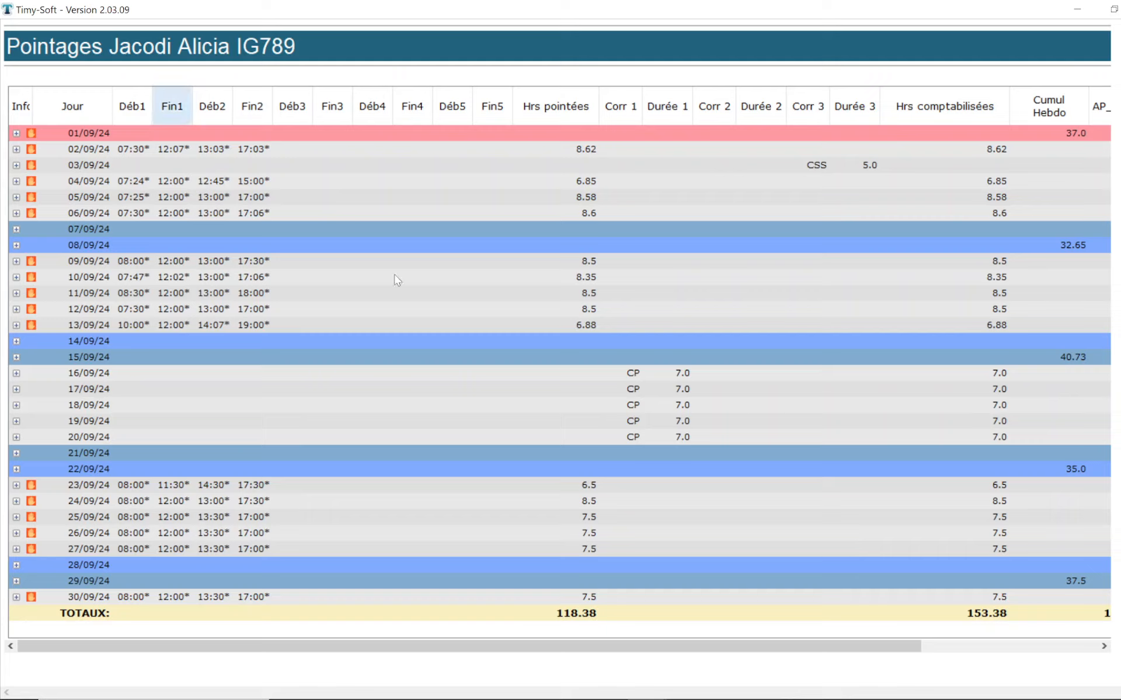
Step: Hide the Déb3, Fin3, Déb4, Fin4, Déb5 and Fin5 columns in the clockings table
left_click(445, 187)
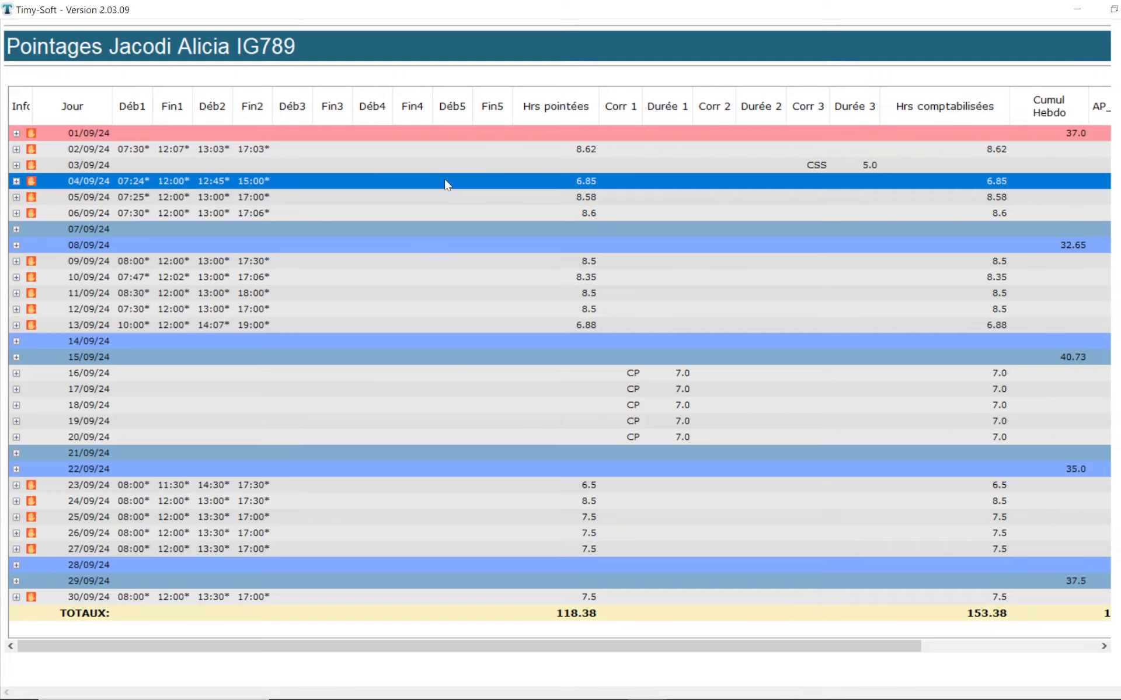
right_click(445, 185)
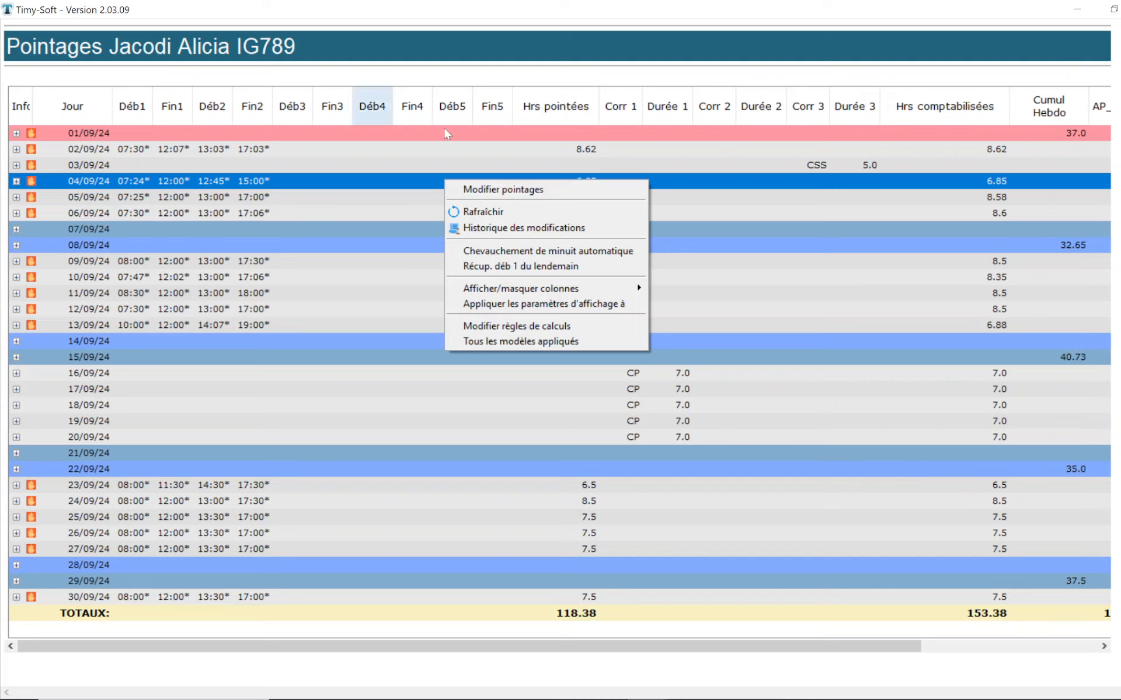
mouse_move(521, 292)
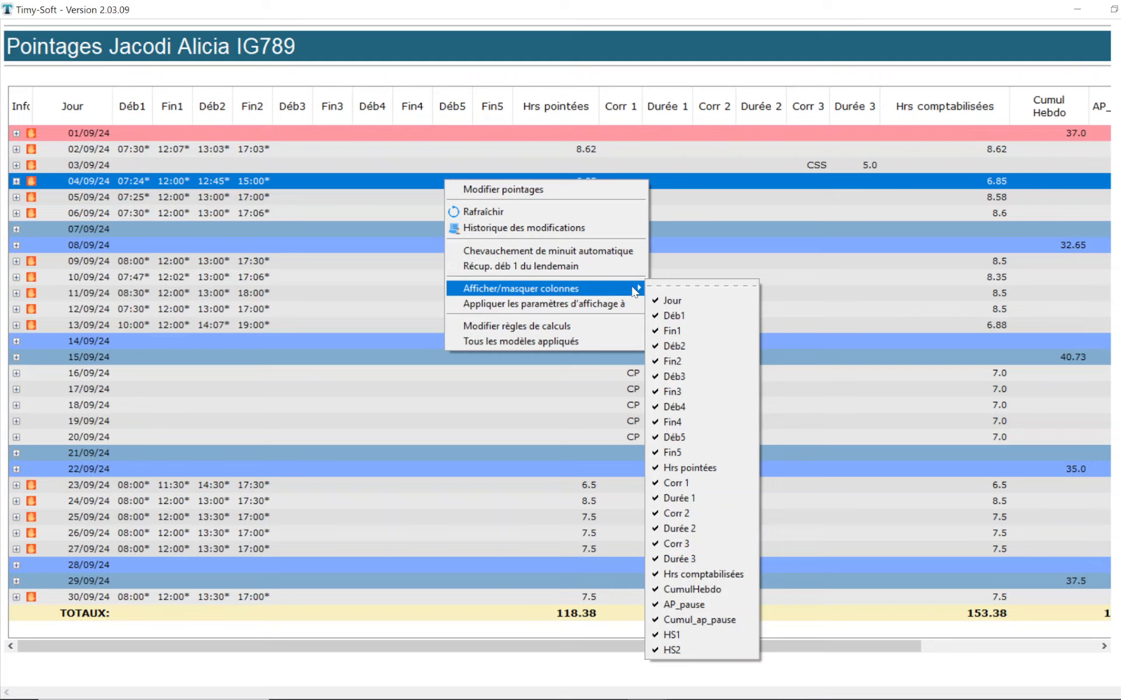
left_click(669, 289)
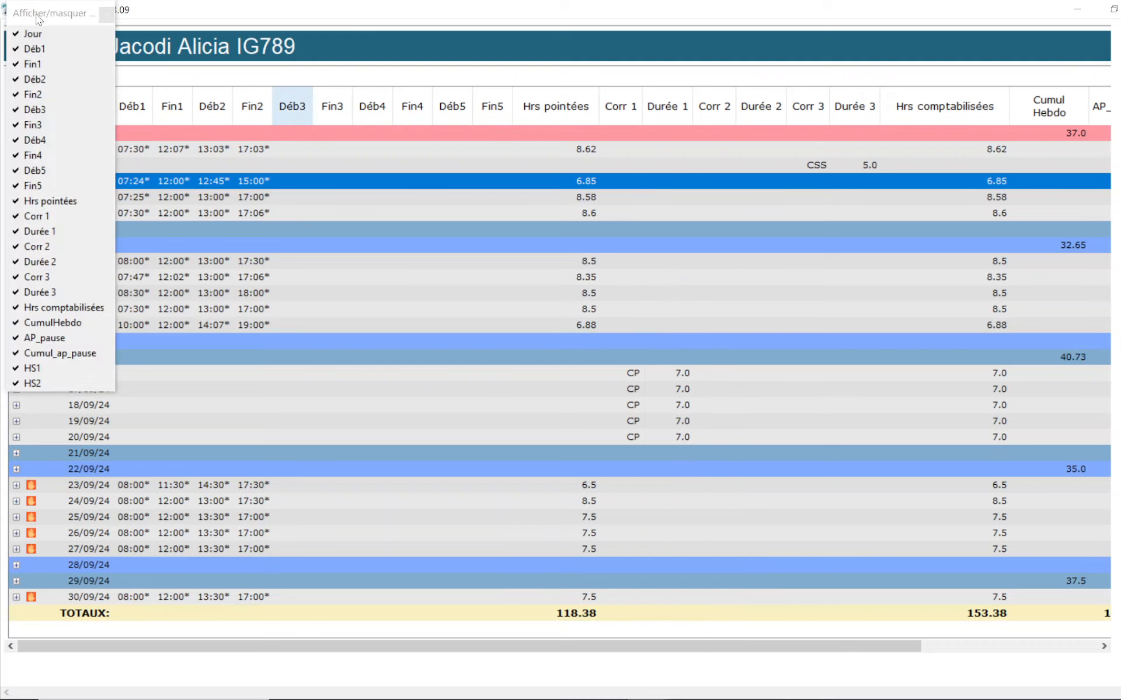
left_click_drag(38, 18, 425, 155)
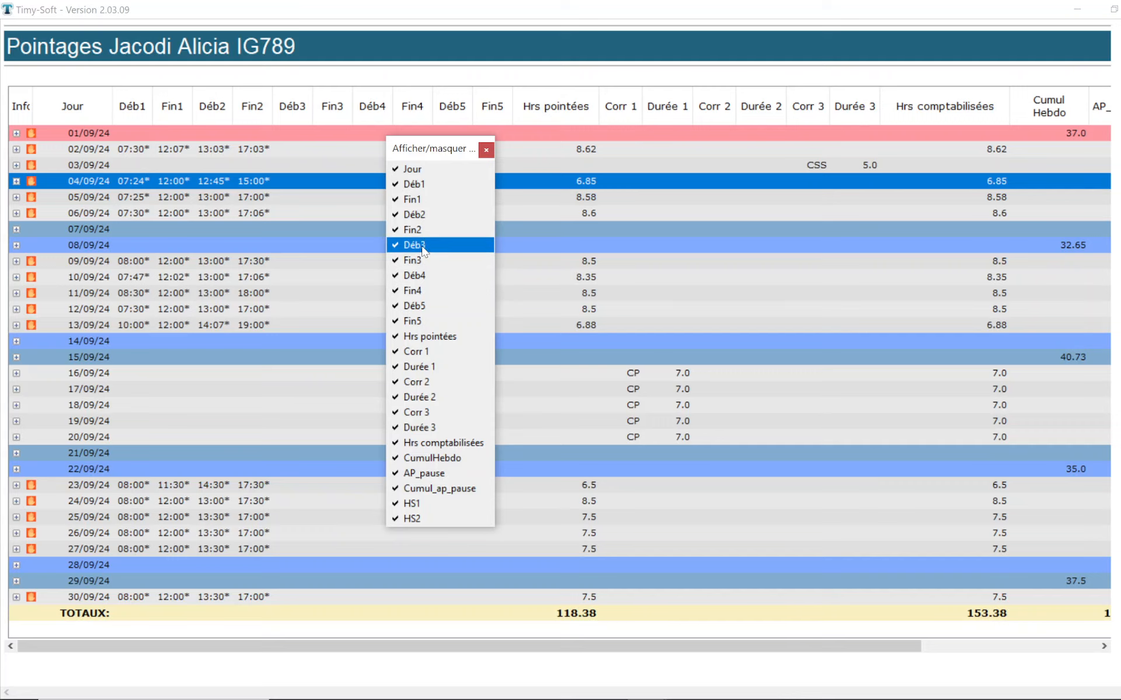
left_click(422, 247)
left_click(422, 261)
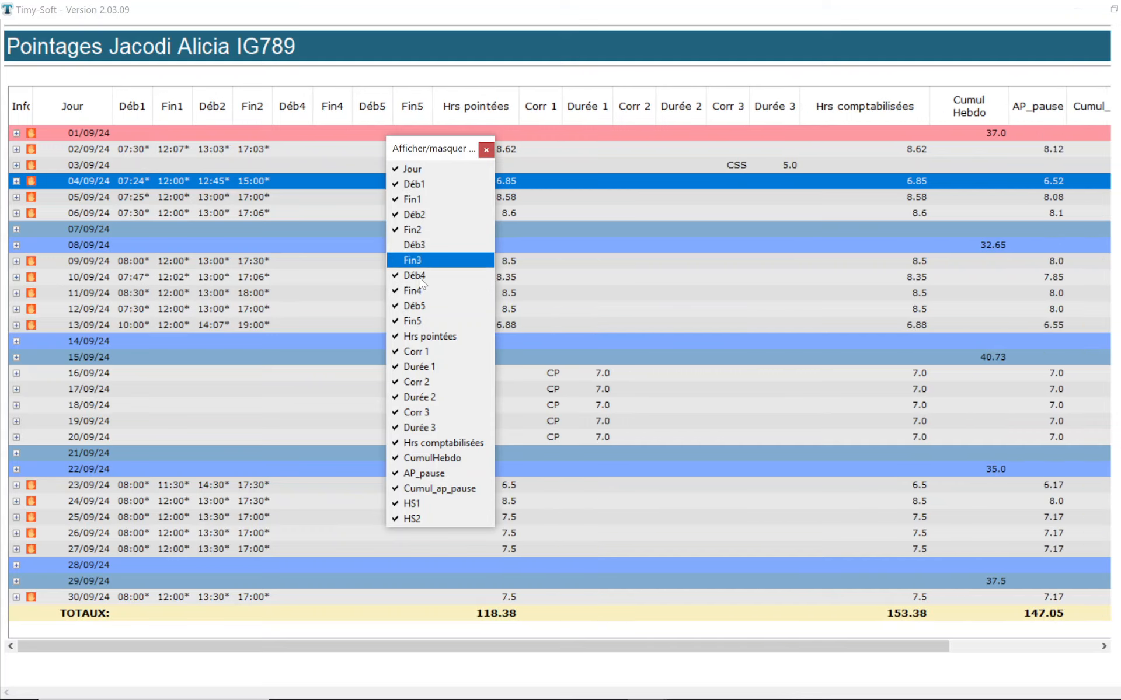
left_click(424, 276)
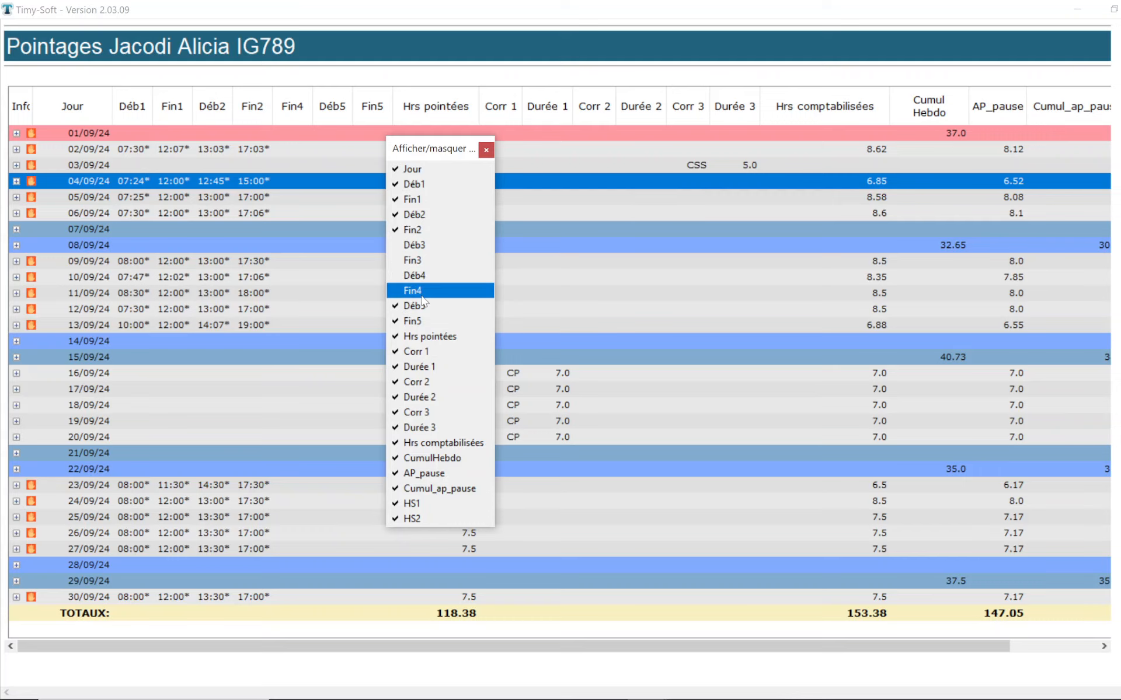
left_click(423, 291)
left_click(423, 310)
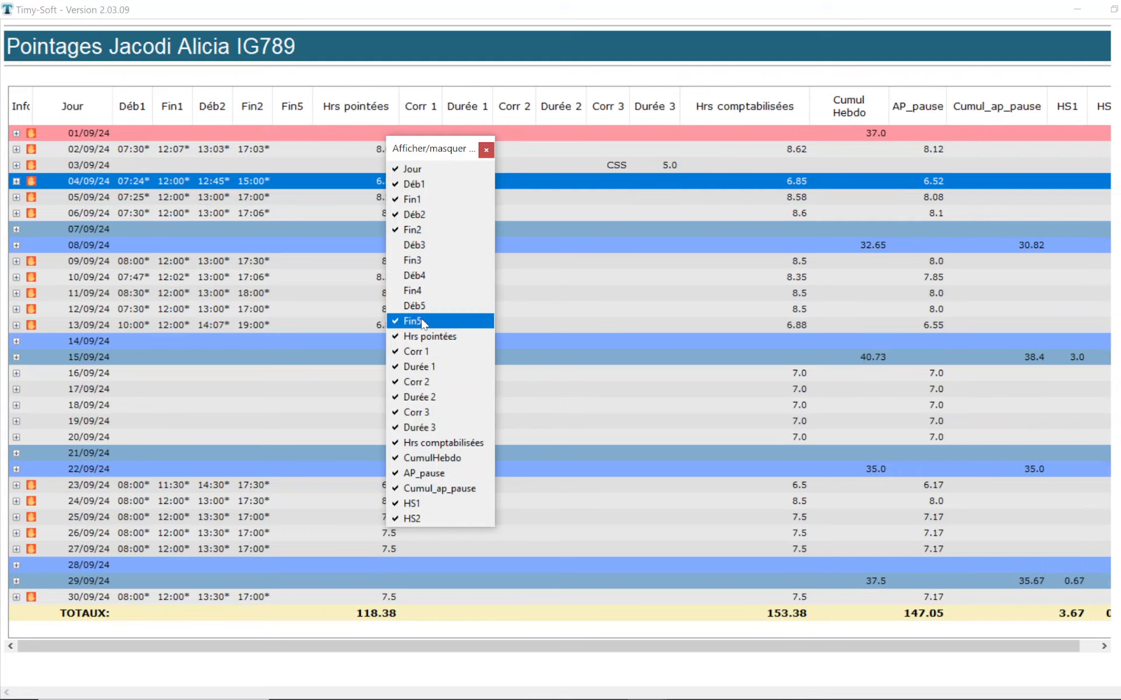
left_click(423, 323)
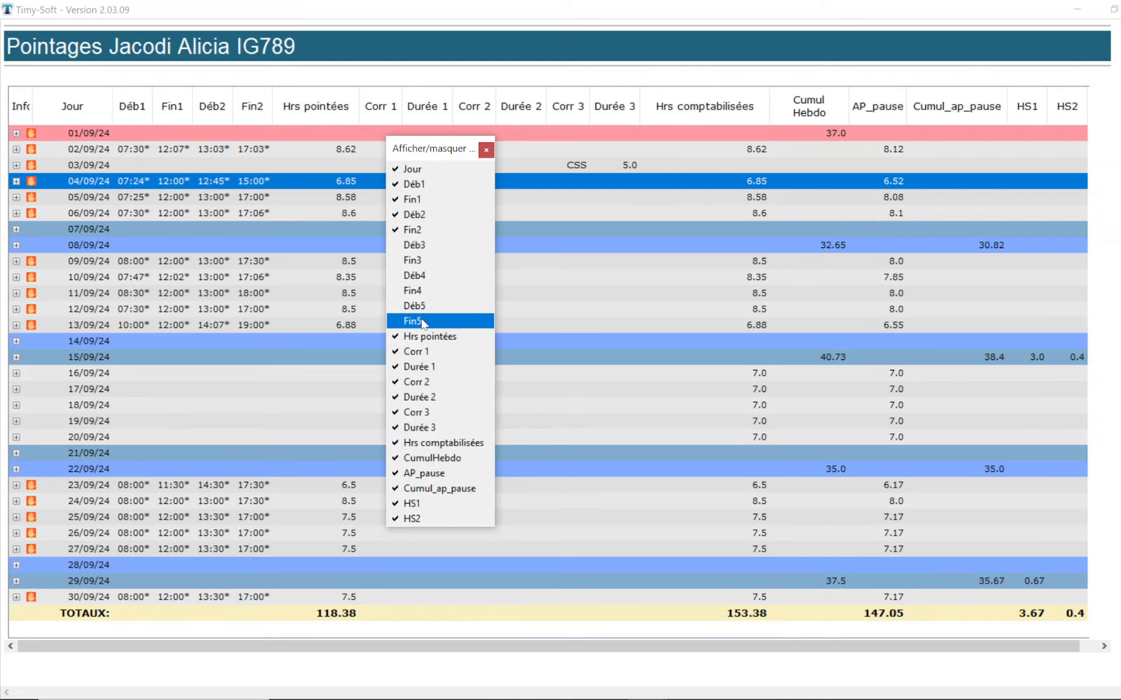
left_click(486, 150)
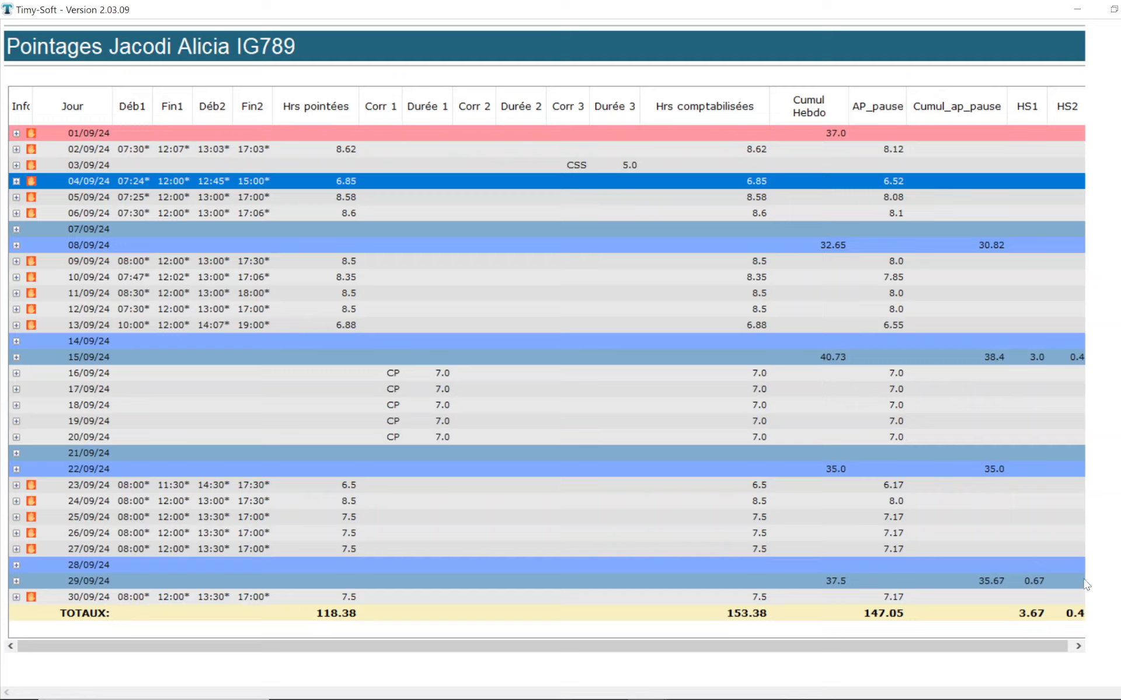
Step: Apply this table's display settings to all the other employees
right_click(421, 188)
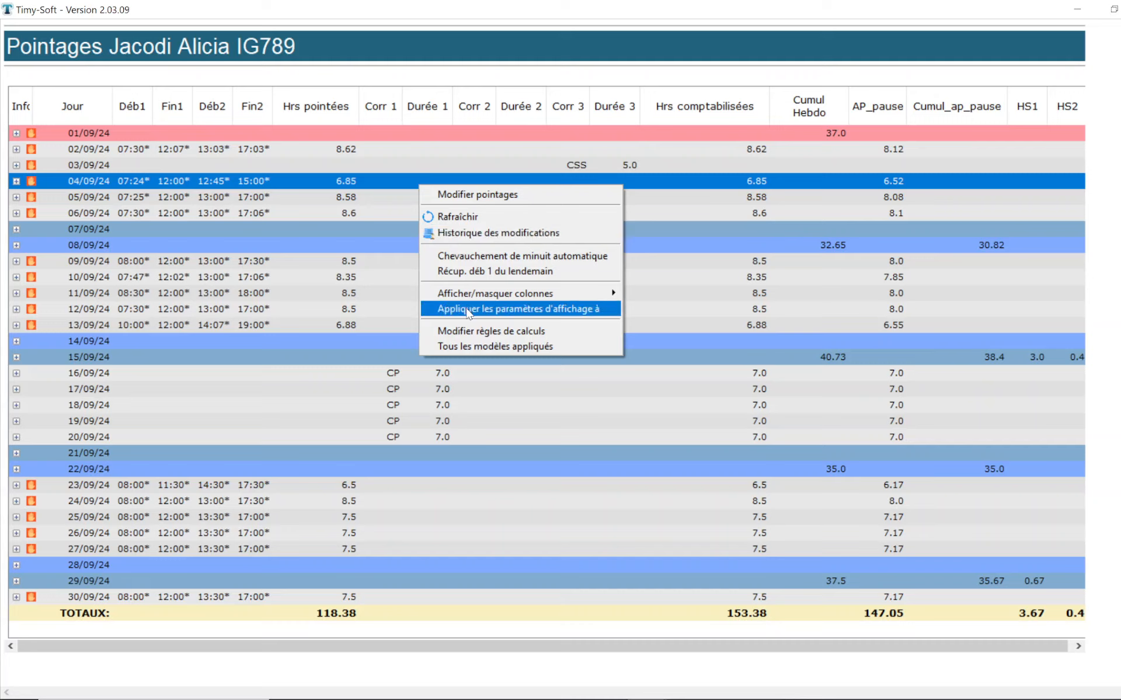
left_click(607, 311)
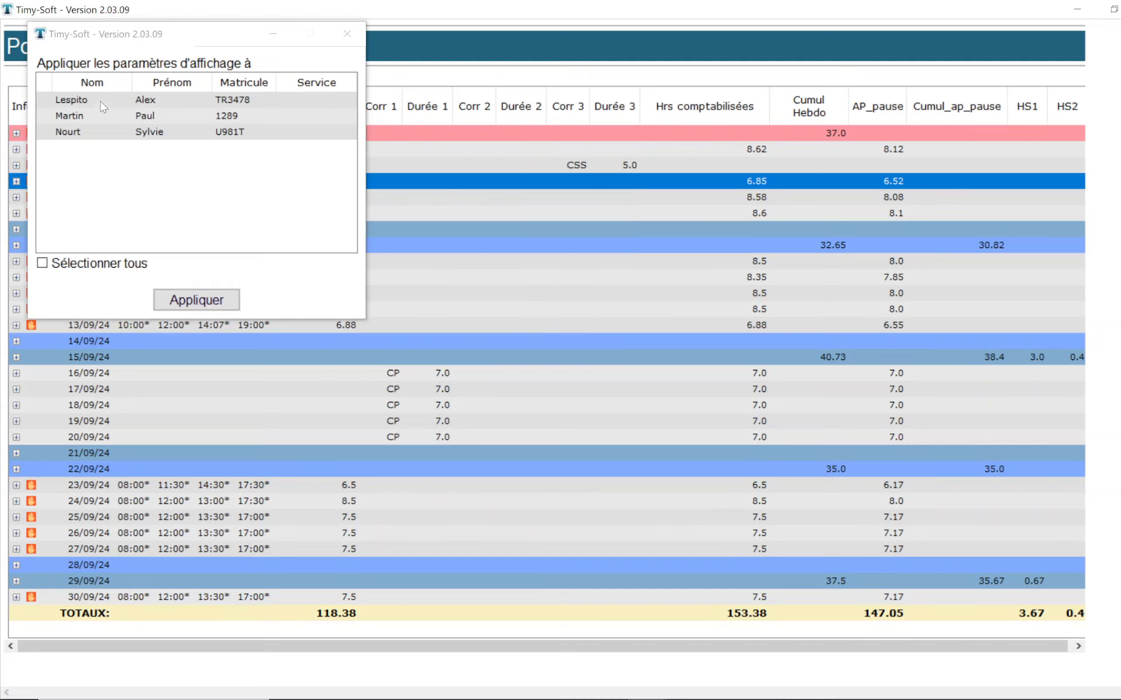
left_click(103, 106)
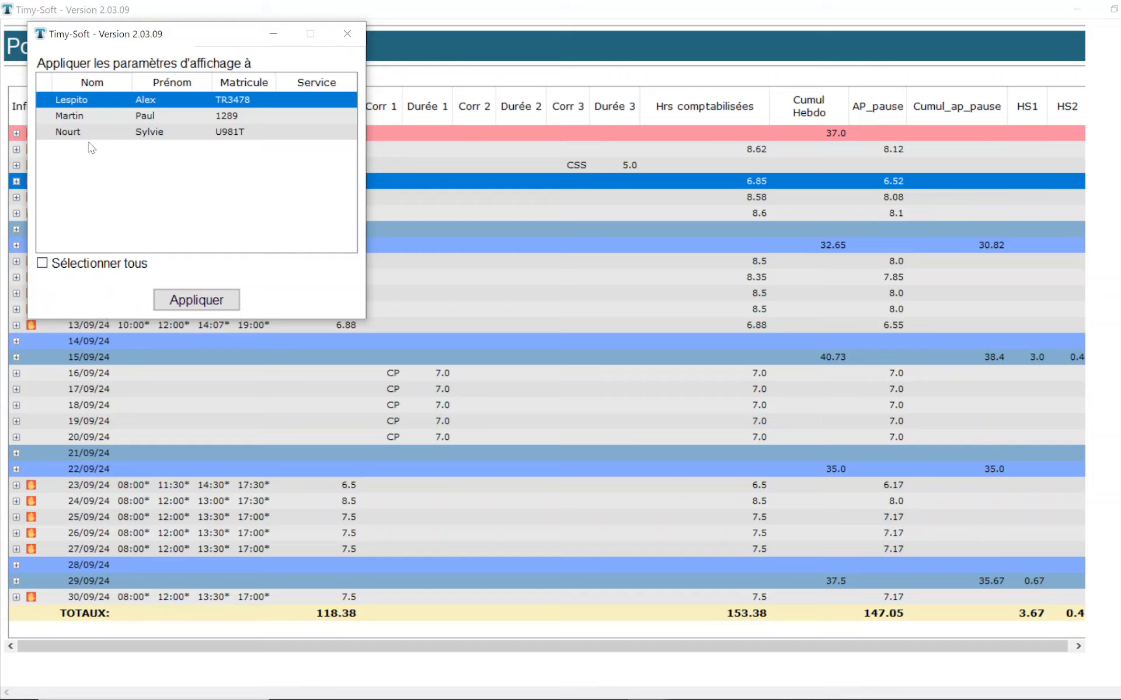
left_click(106, 117, "ctrl")
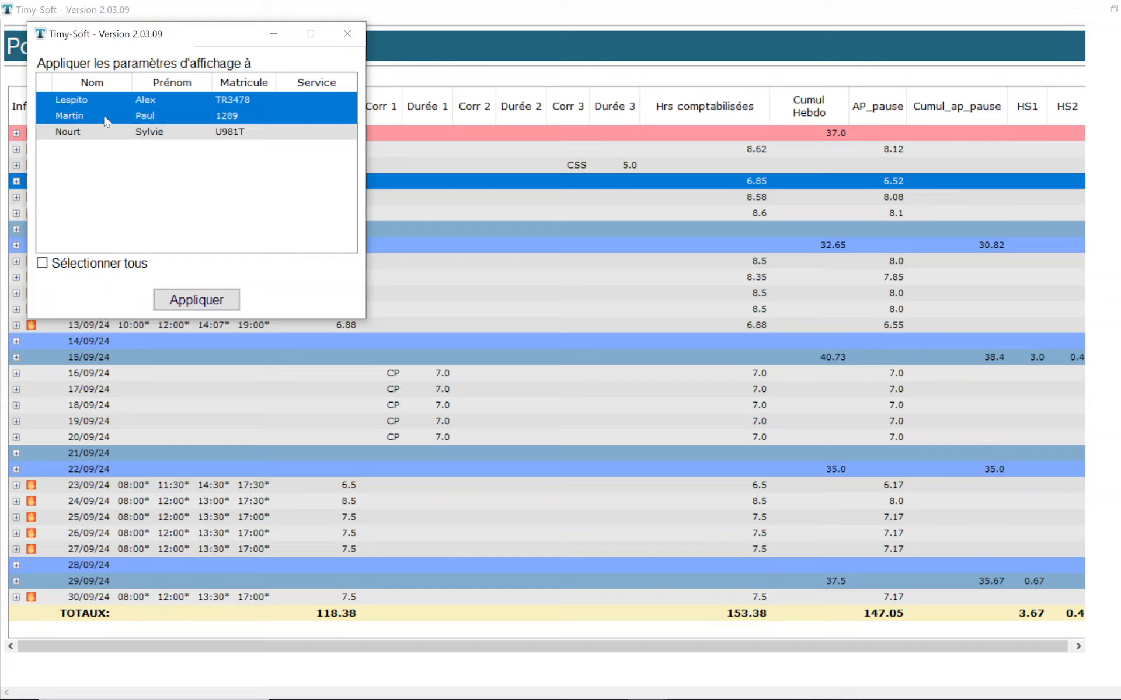
left_click(50, 263)
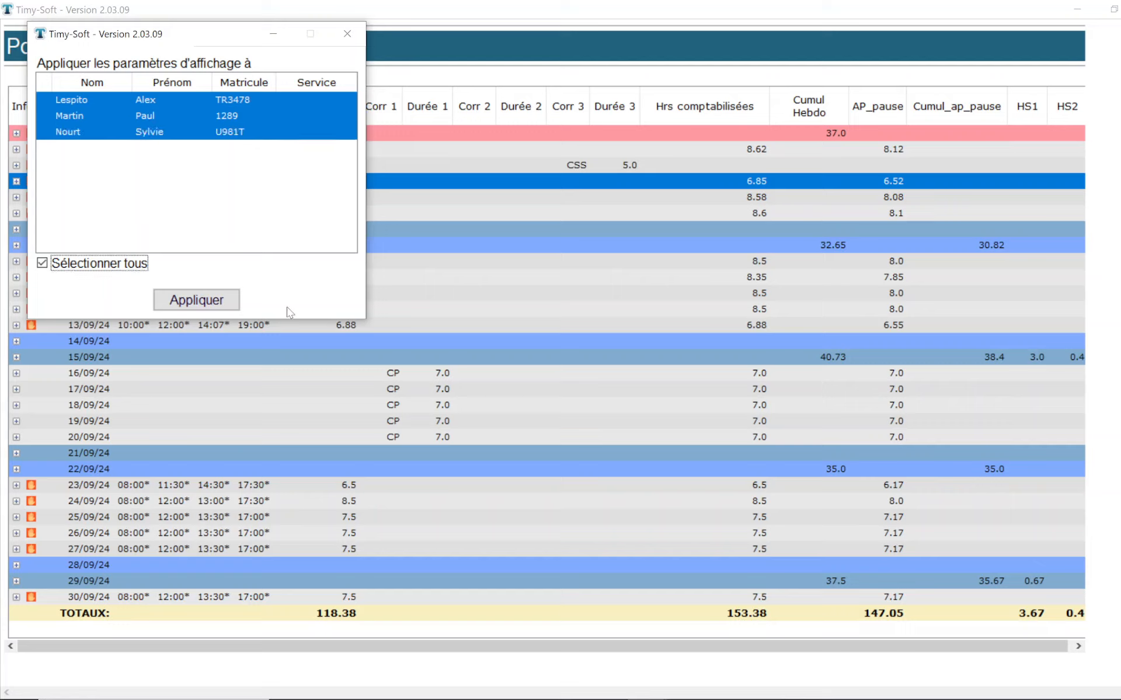
left_click(230, 300)
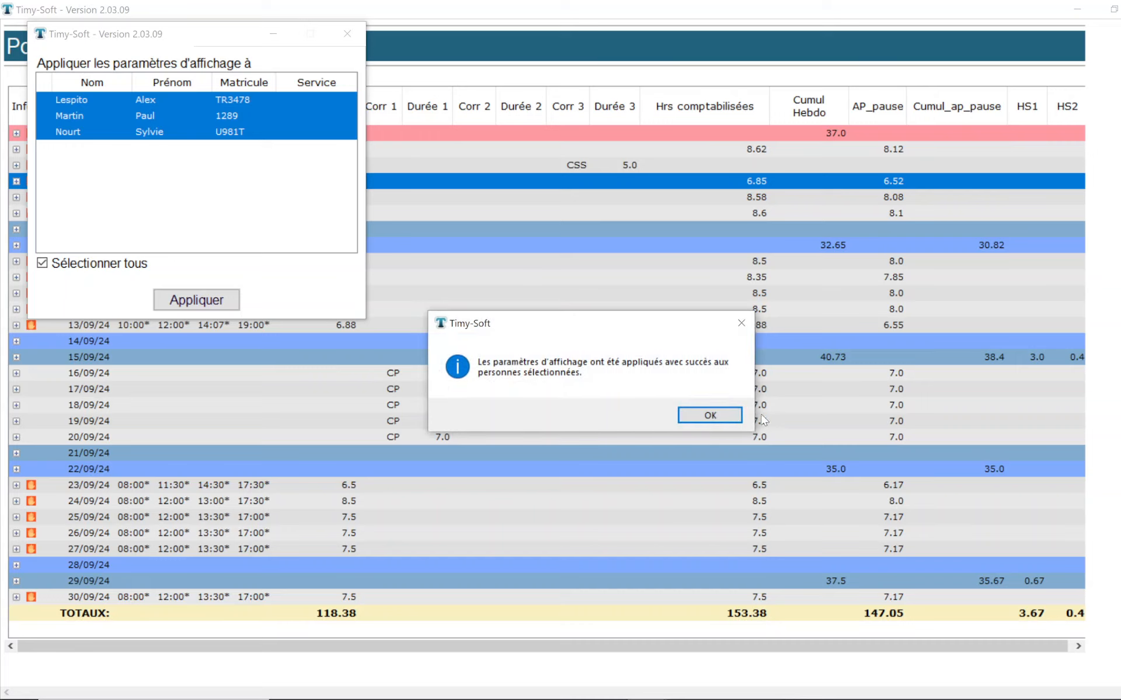
left_click(718, 415)
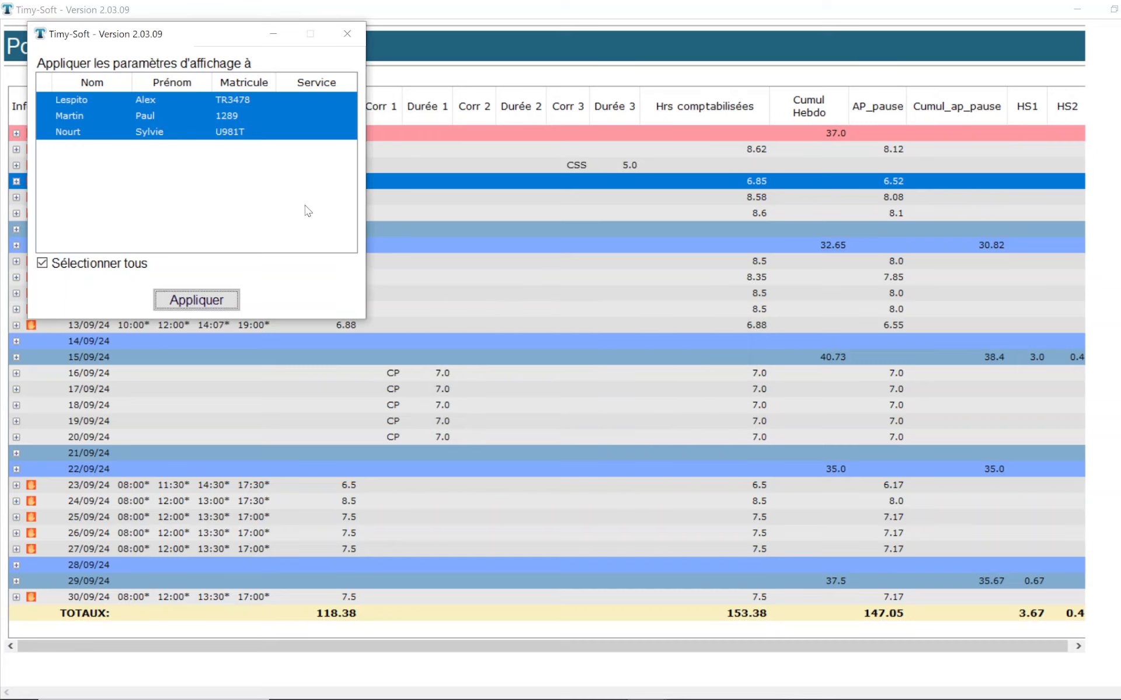
left_click(349, 34)
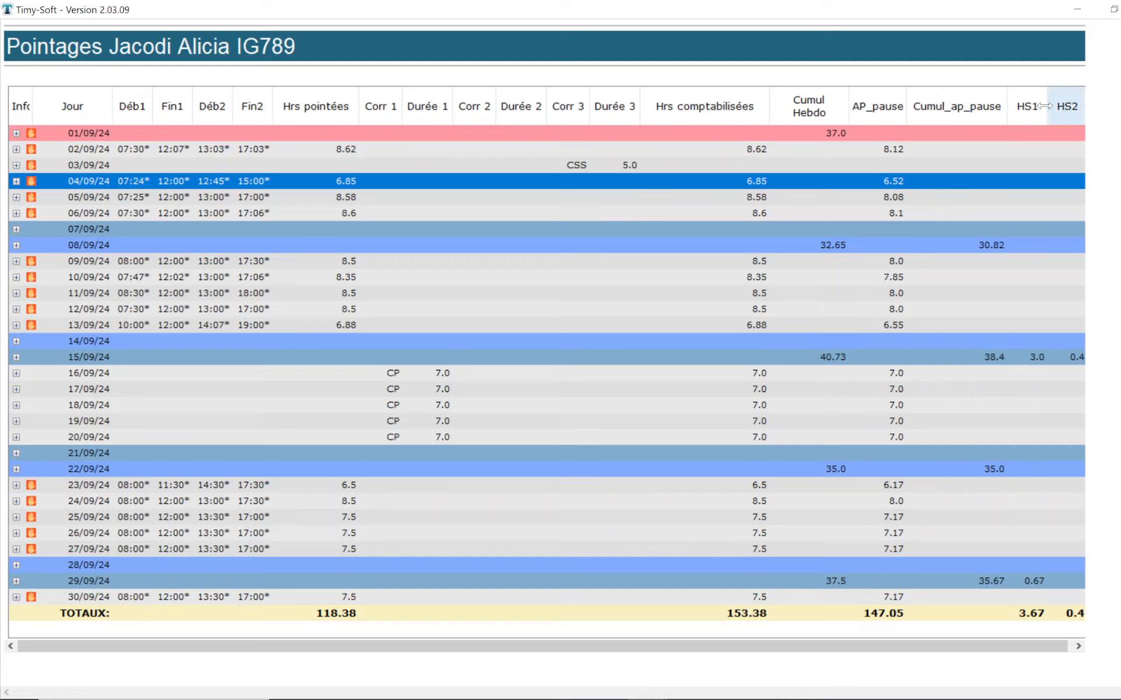
Step: Examine the rule details behind the AP_pause, Cumul_ap_pause and HS1 columns of the clockings table
left_click(880, 102)
mouse_move(882, 108)
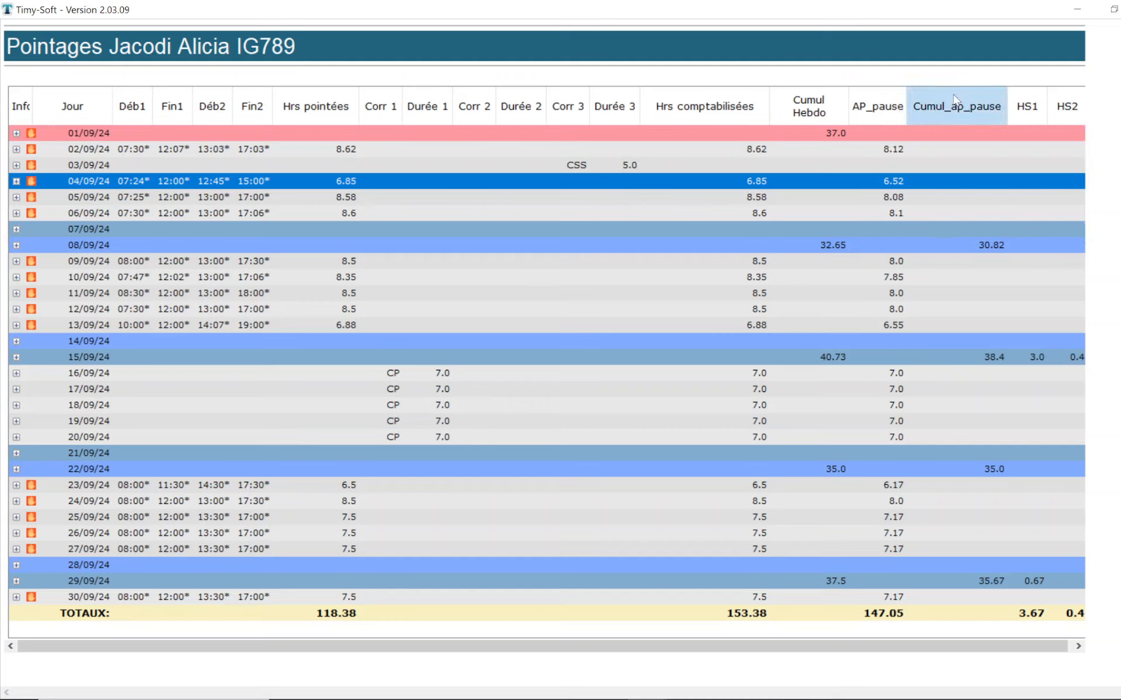
mouse_move(976, 100)
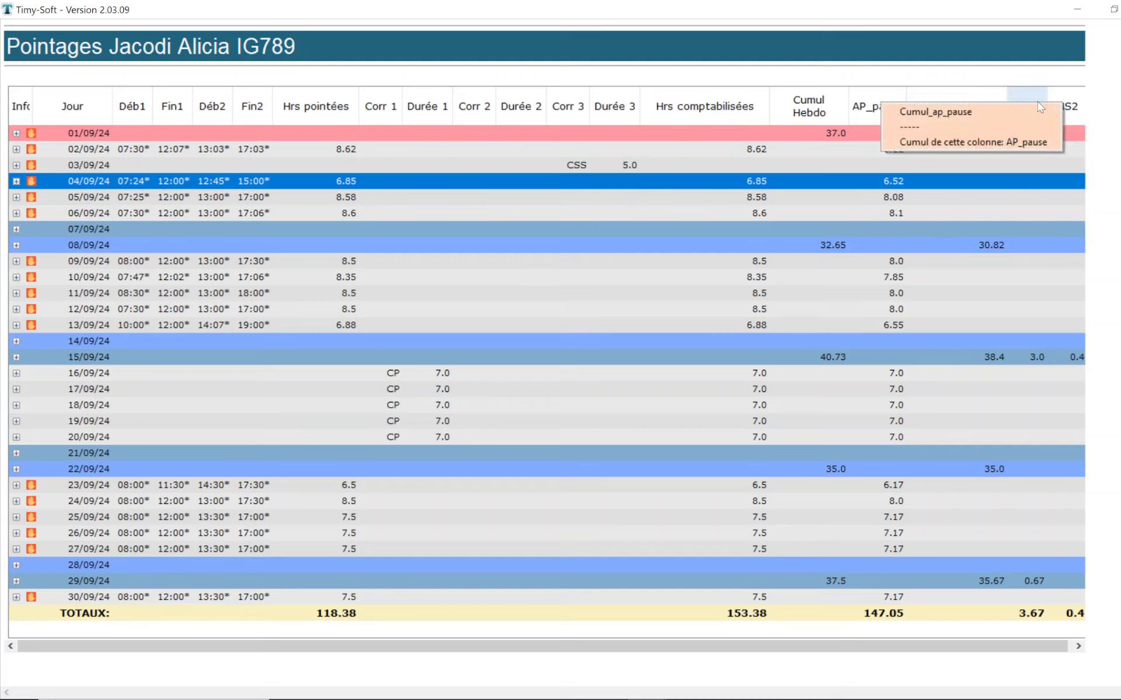
mouse_move(1040, 115)
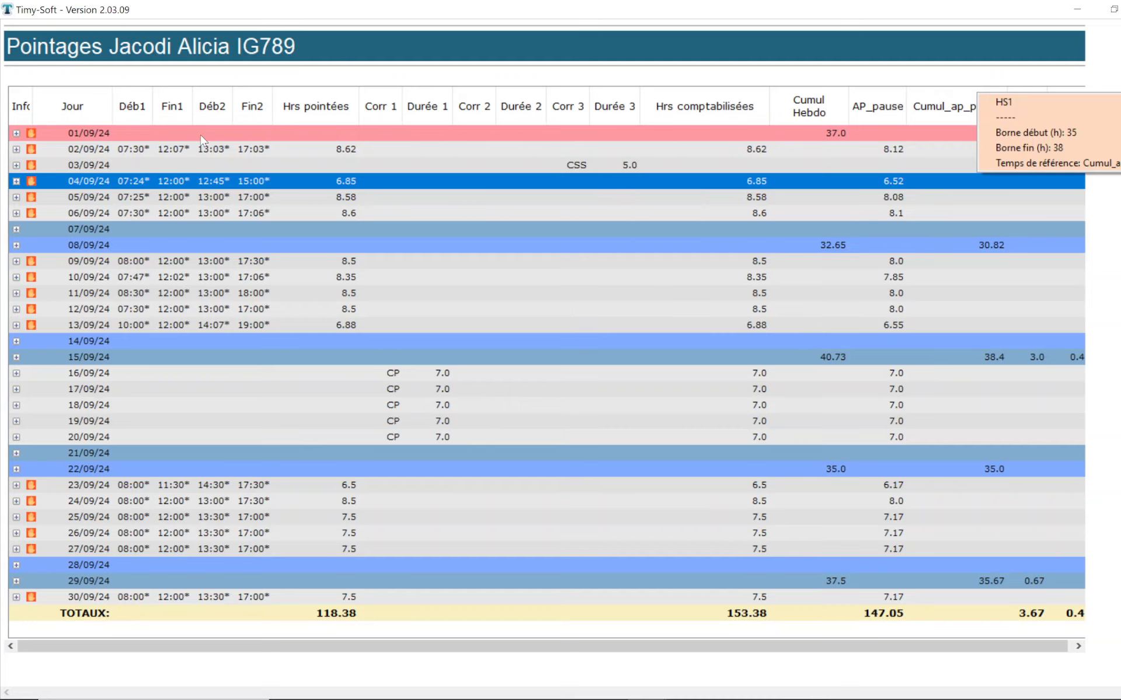
left_click(174, 132)
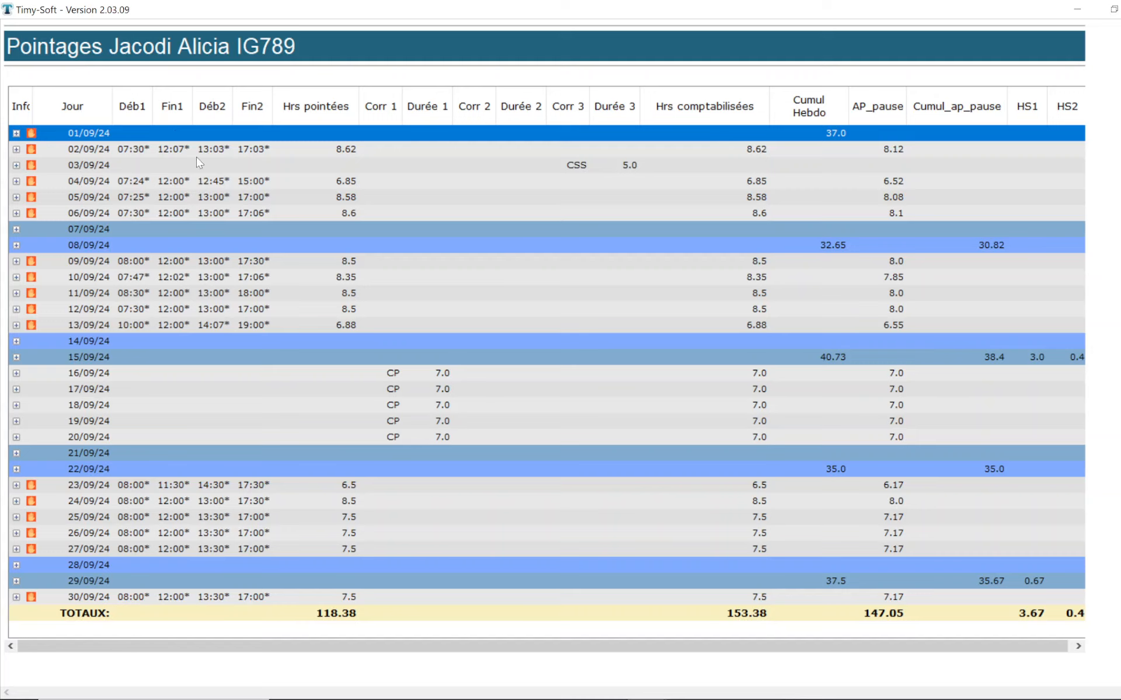
left_click(199, 178)
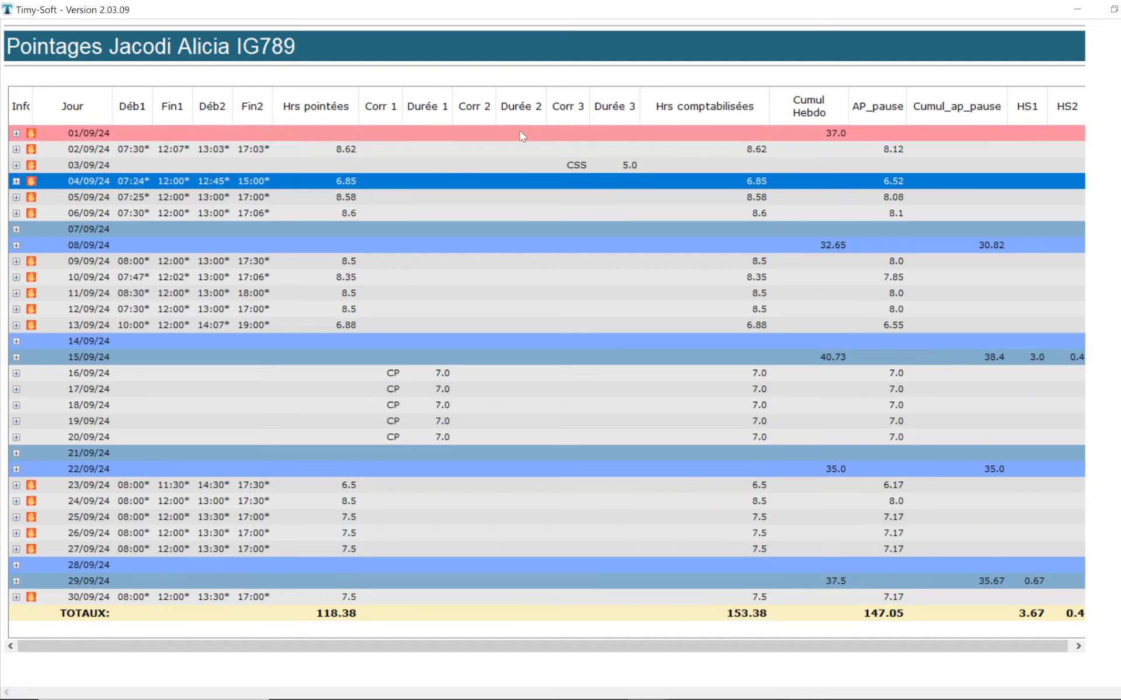
Step: View the list of all calculation models applied to this employee
left_click(593, 138)
right_click(592, 135)
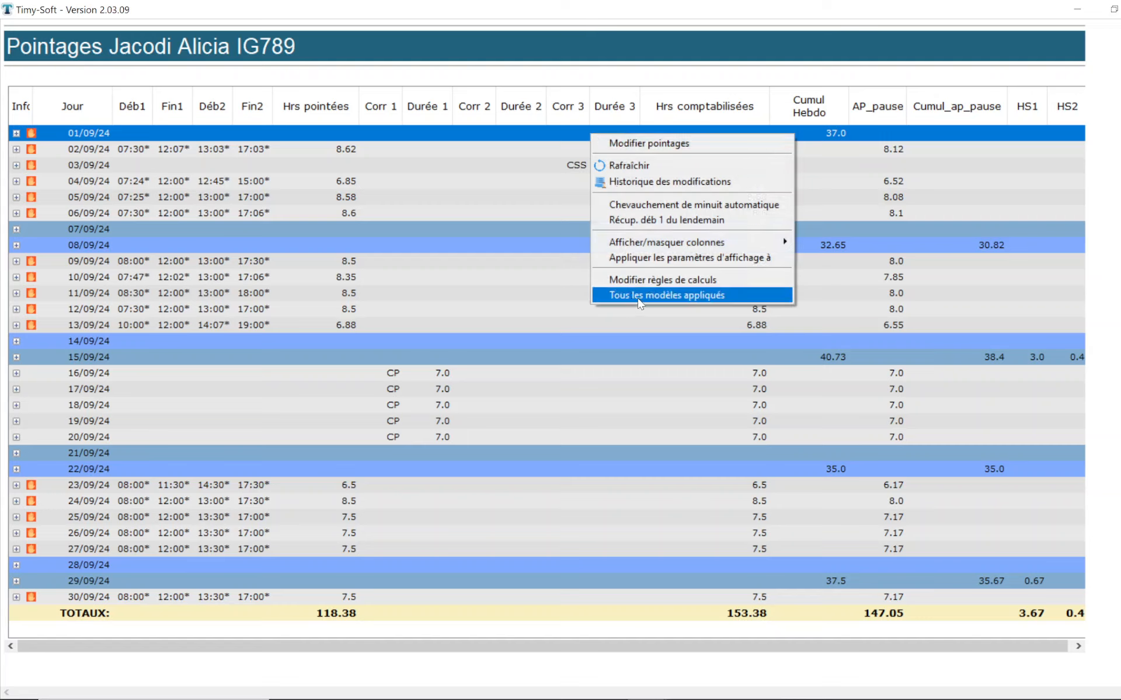
left_click(744, 299)
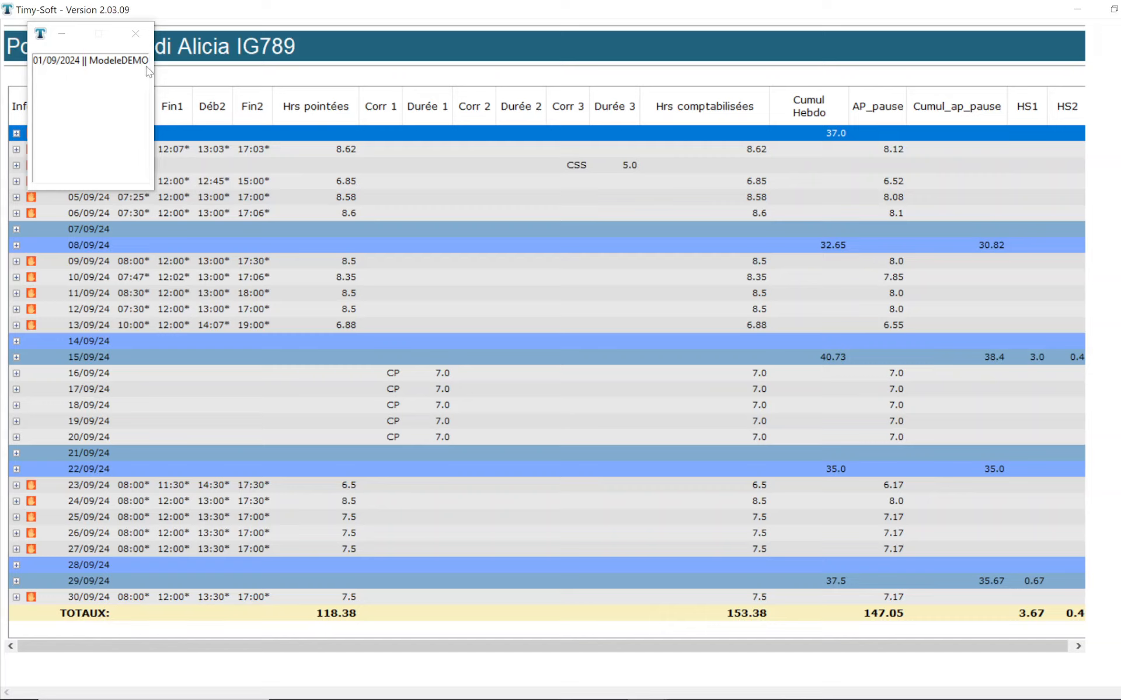
left_click(136, 33)
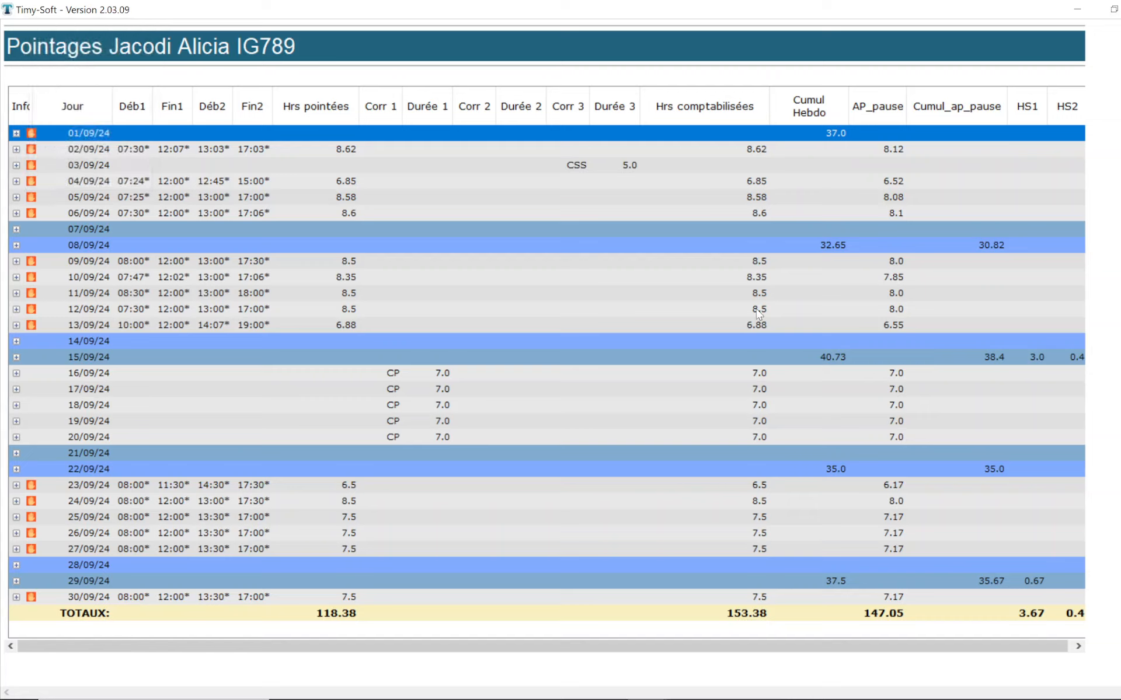
Step: Modify the AP_pause calculation rule from 23/09/2024 by setting Pause 1 to 15 minutes, and apply the change over any later models
left_click(447, 489)
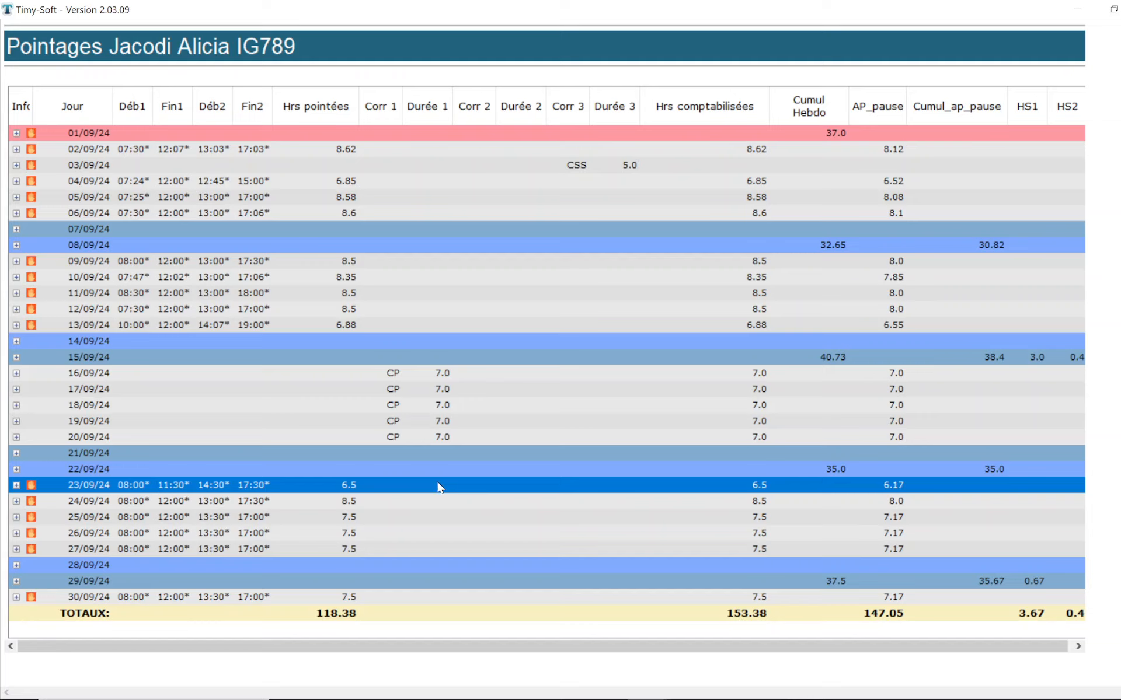
right_click(440, 488)
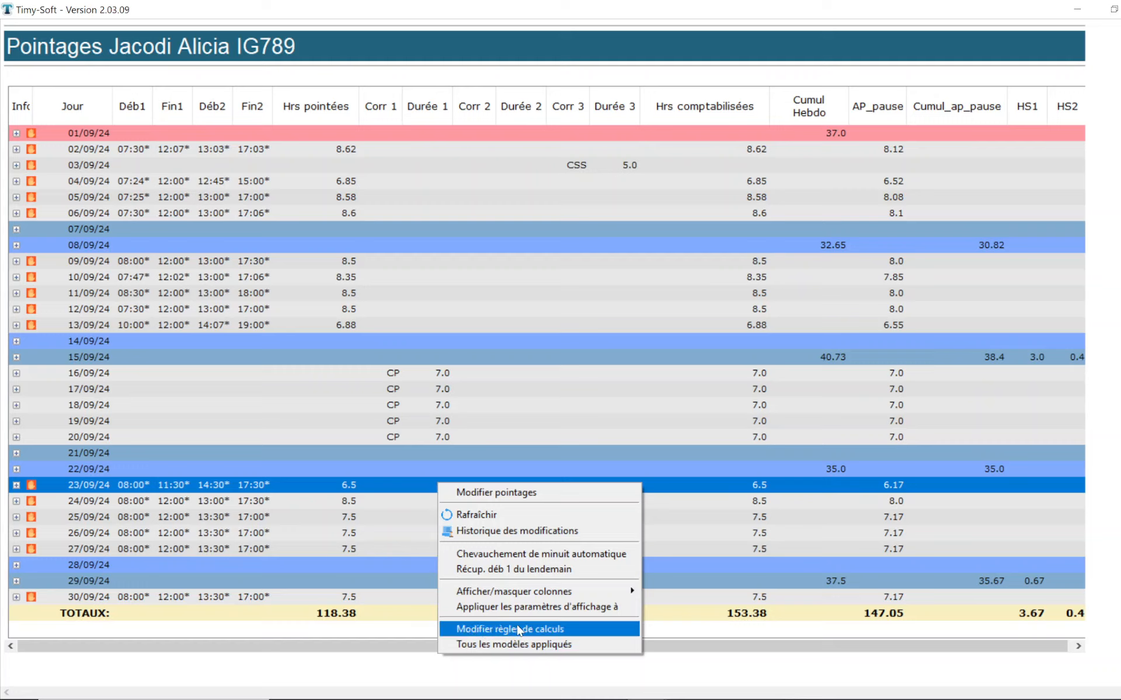
left_click(471, 630)
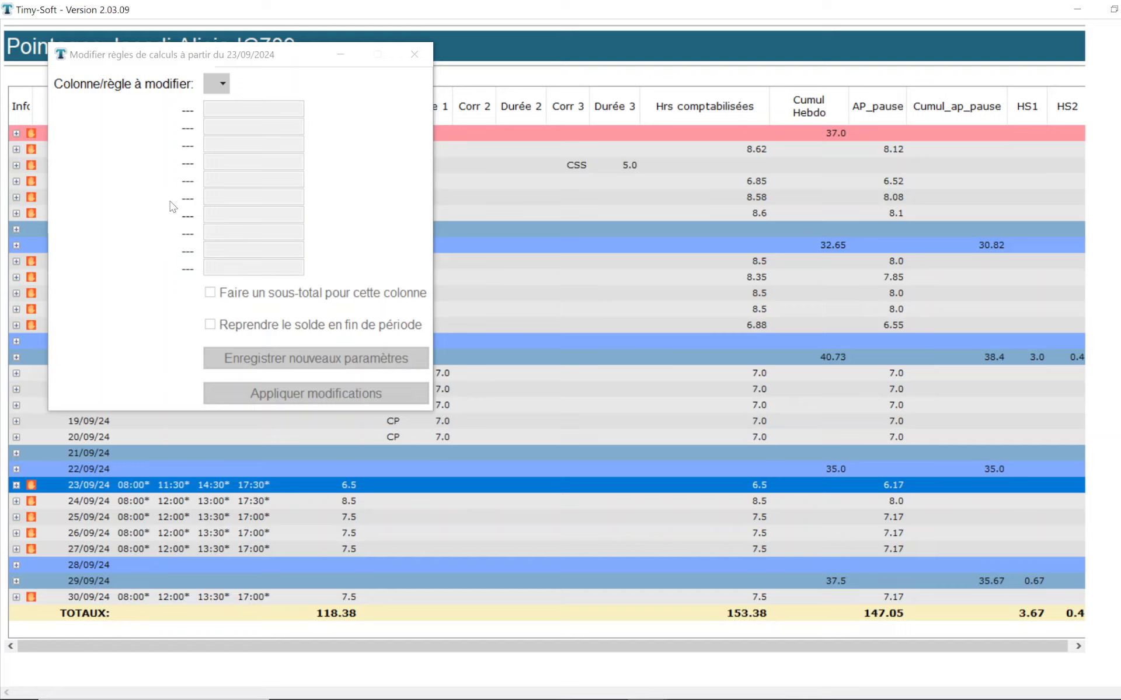
left_click(223, 85)
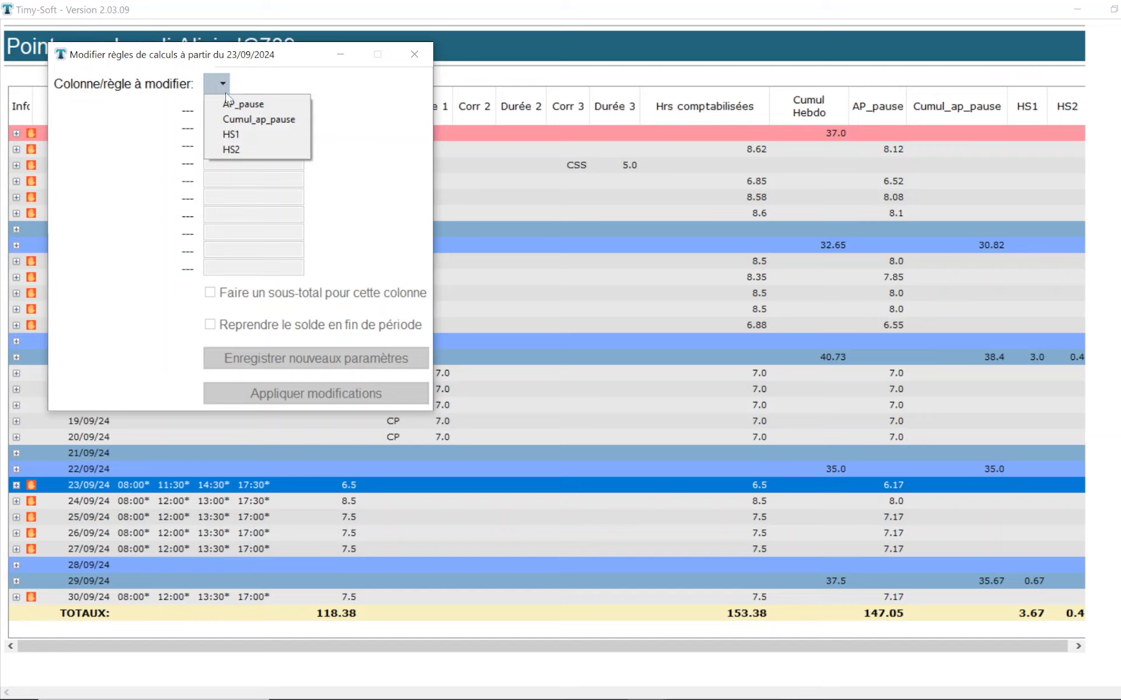
left_click(231, 103)
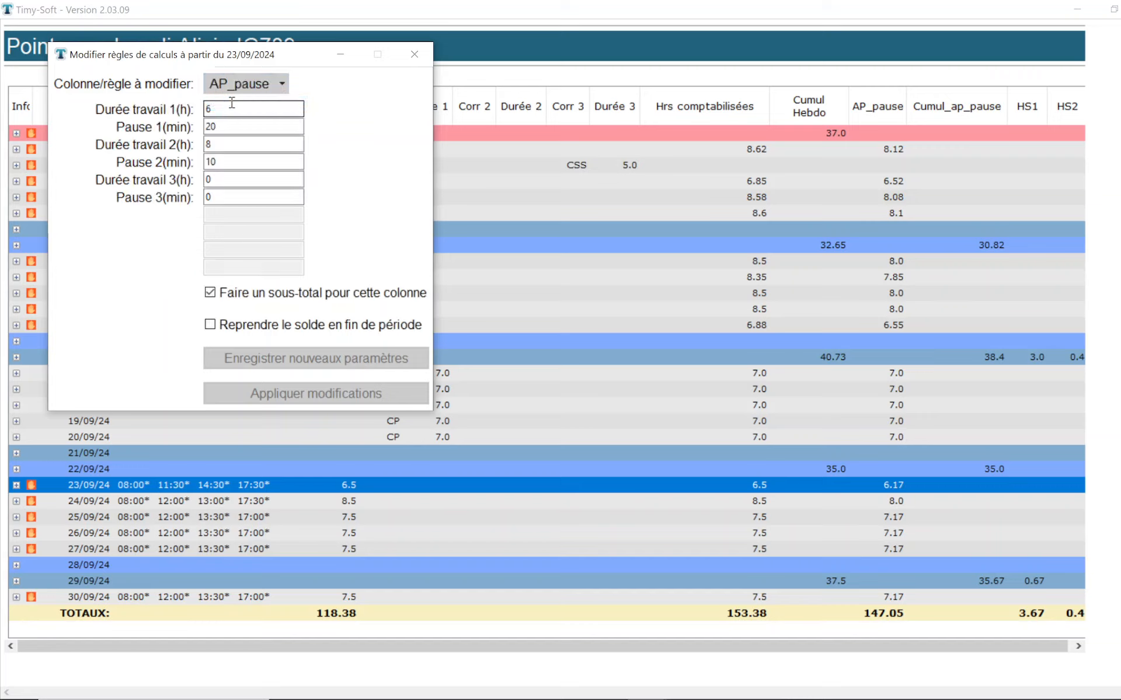
left_click(225, 126)
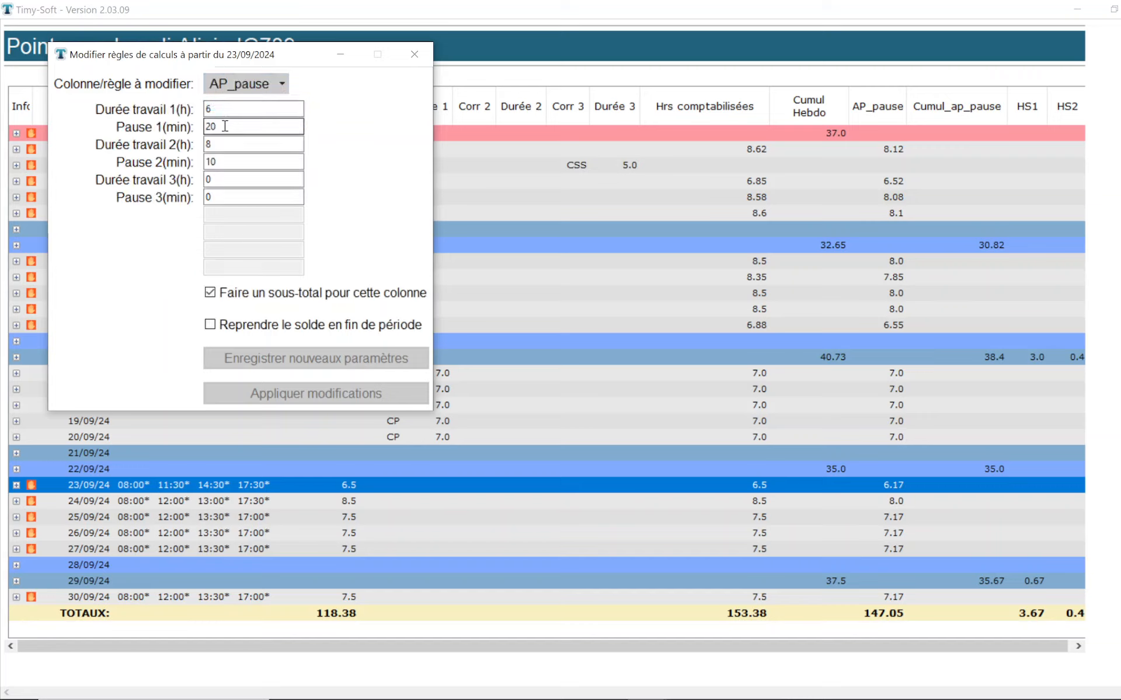
double_click(214, 127)
type("15")
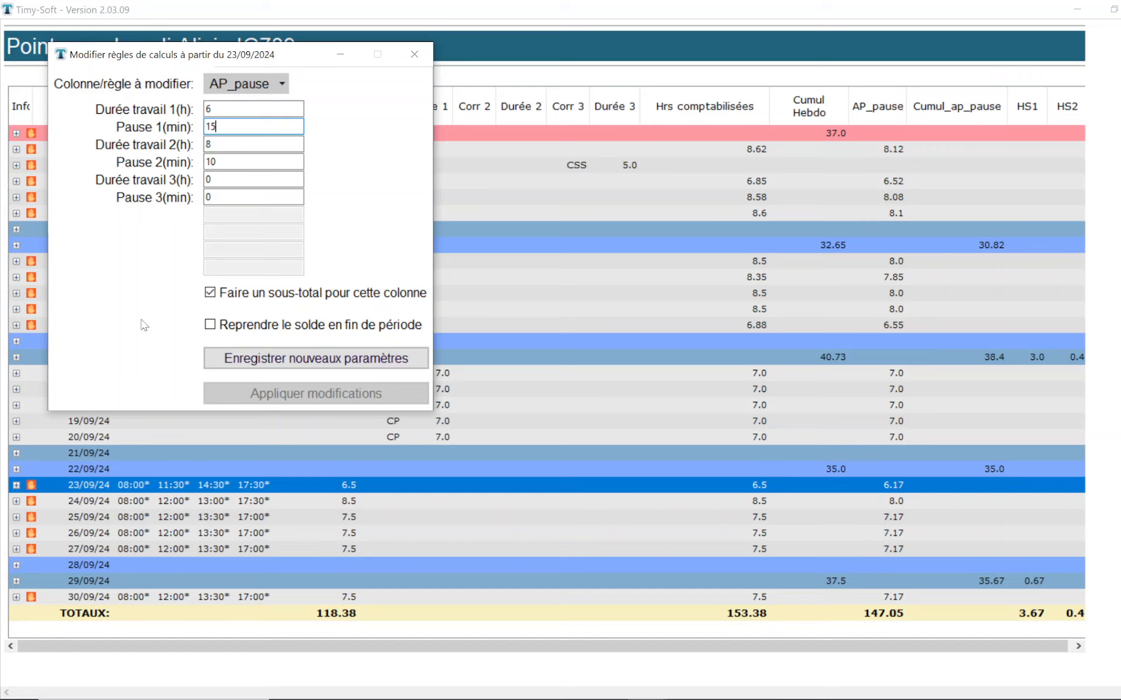
left_click(227, 360)
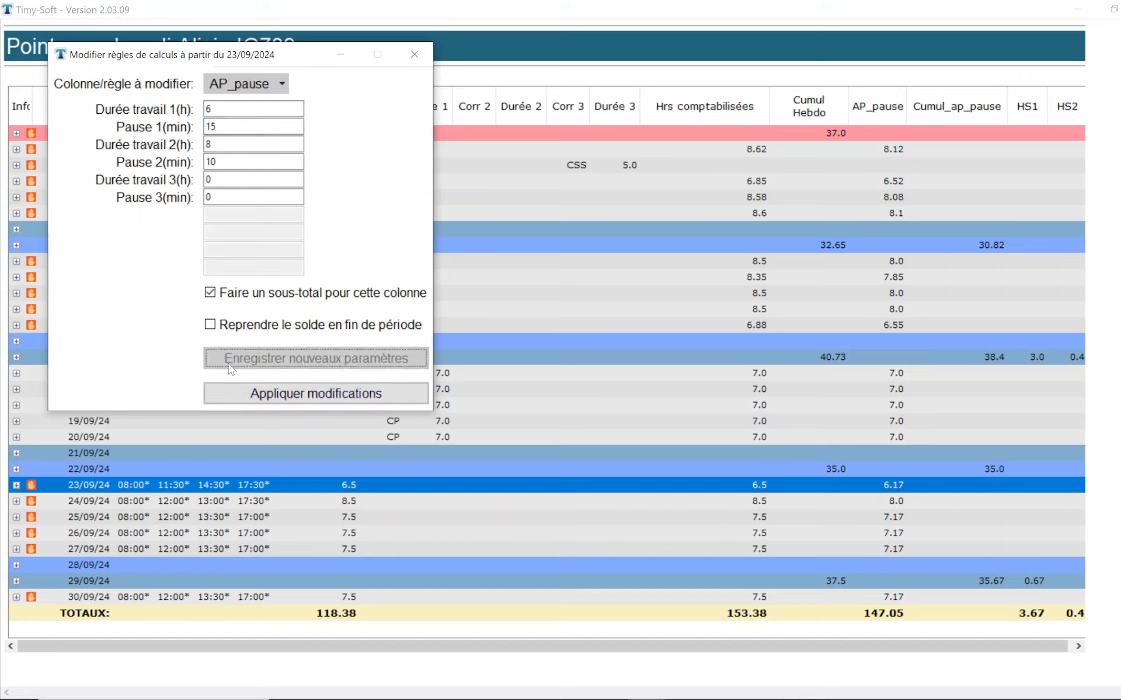
left_click(235, 392)
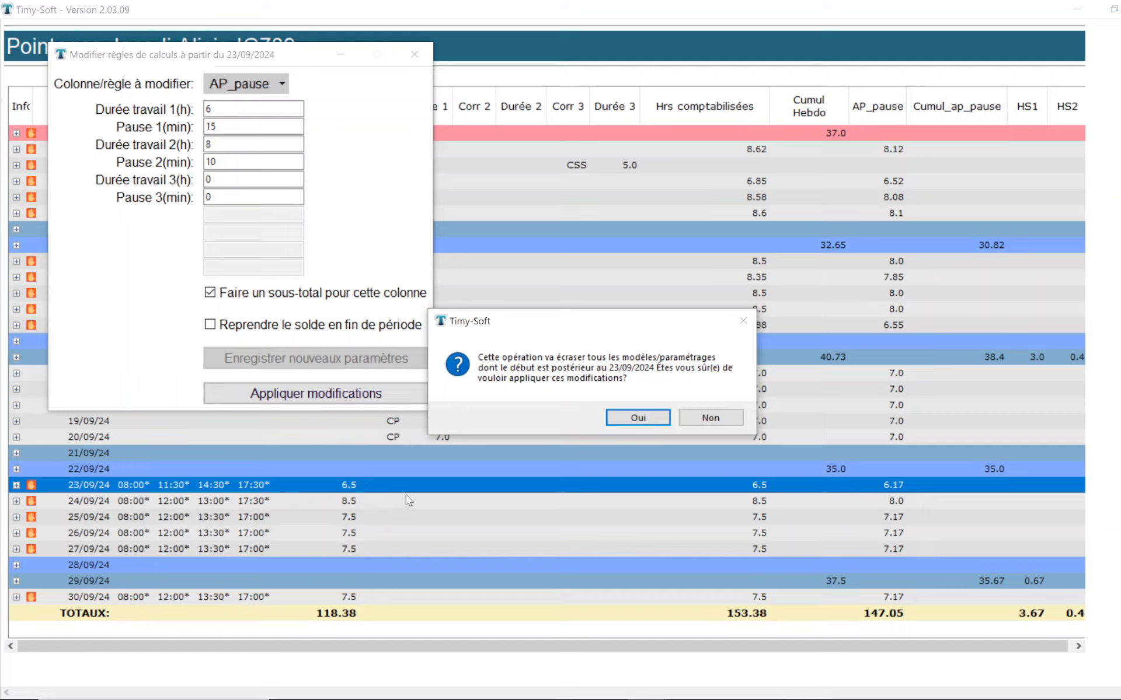
left_click(638, 418)
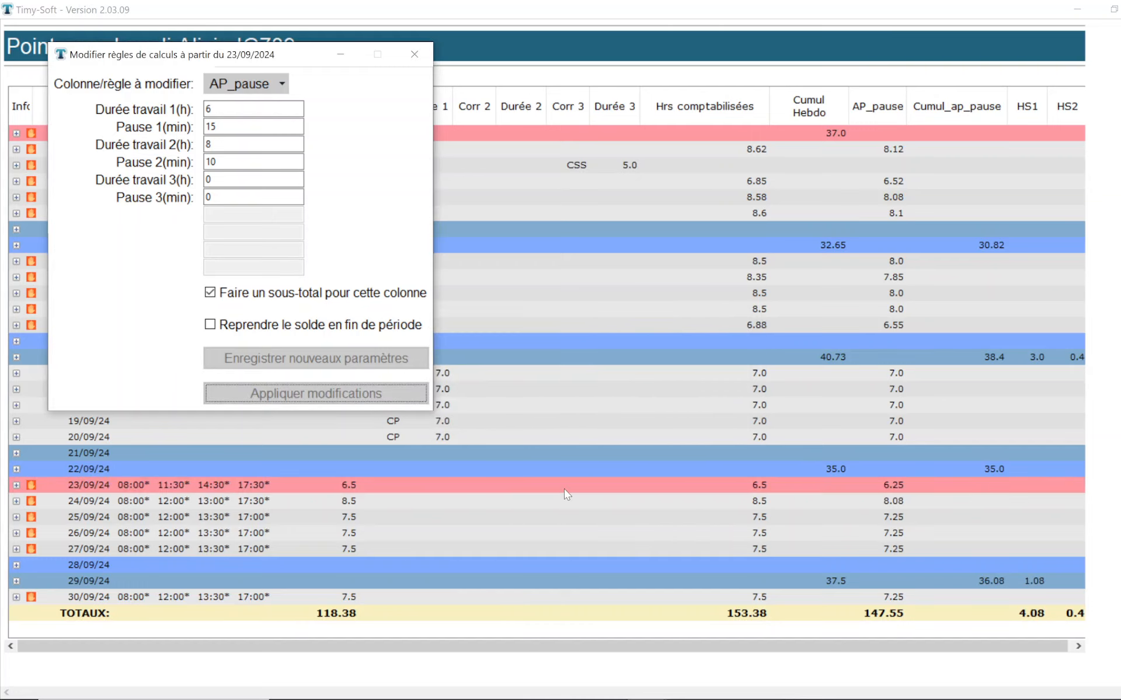
left_click(415, 56)
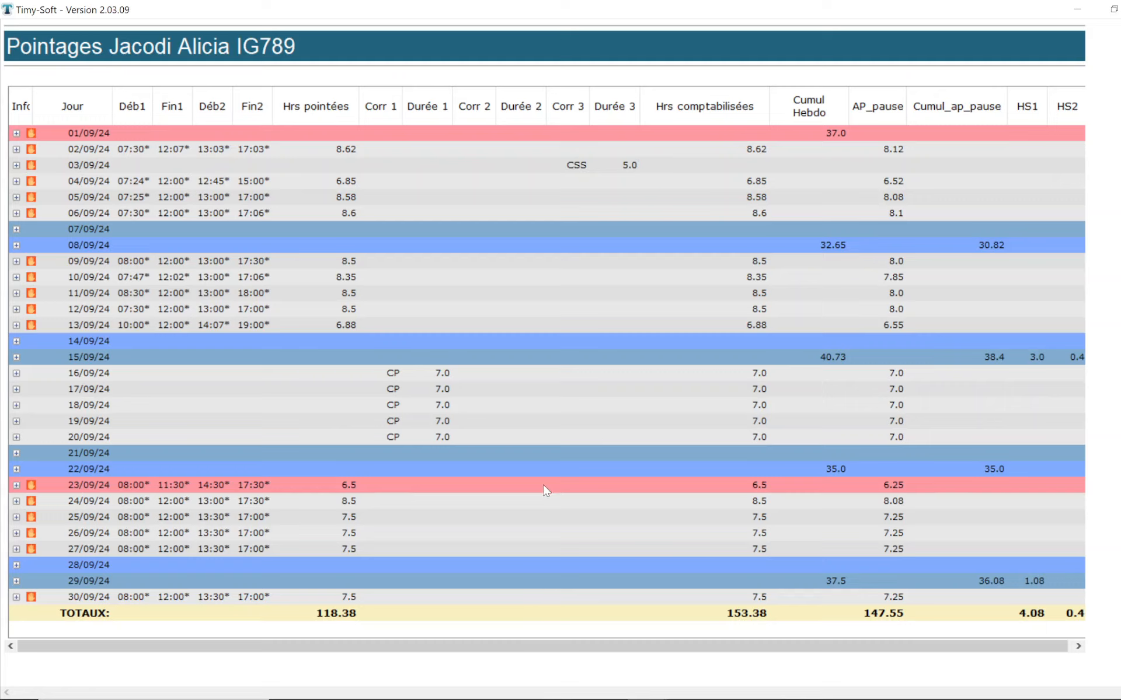
Step: Review the employee's applied models following the AP_pause rule modification
right_click(368, 487)
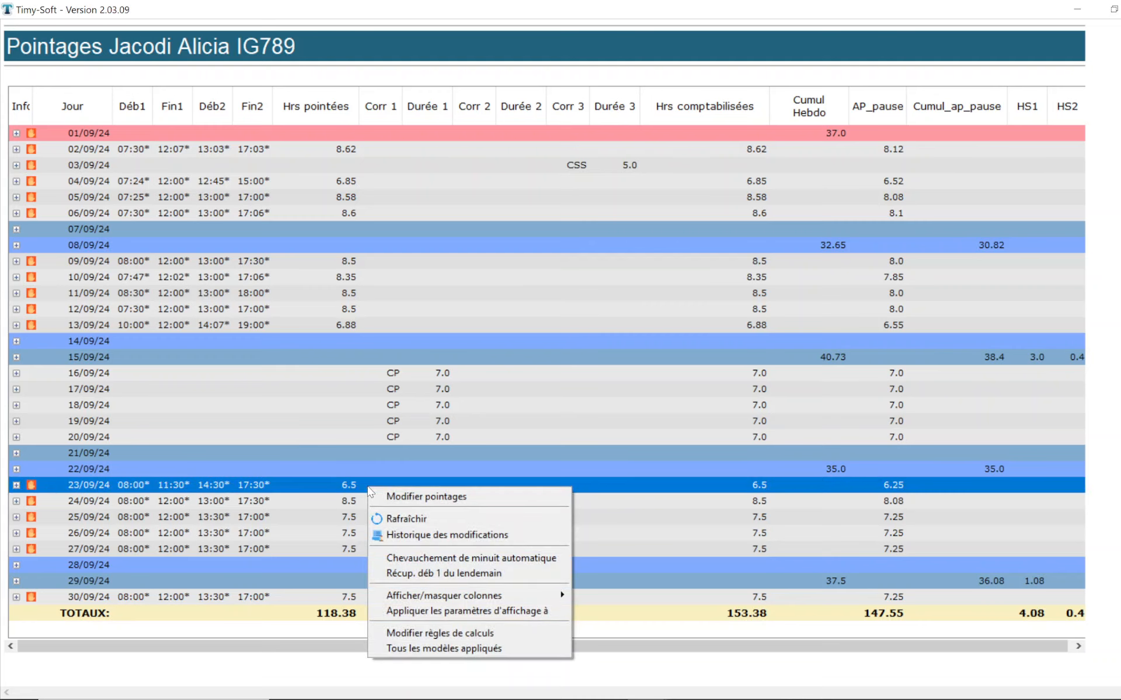
left_click(412, 649)
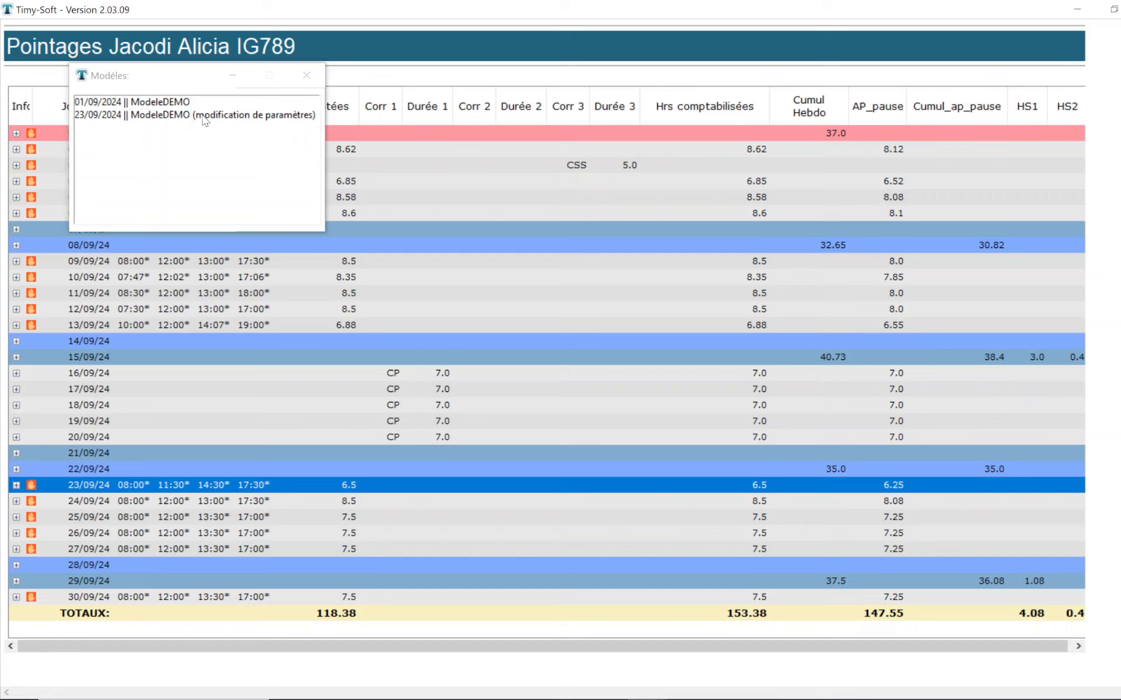
left_click(308, 76)
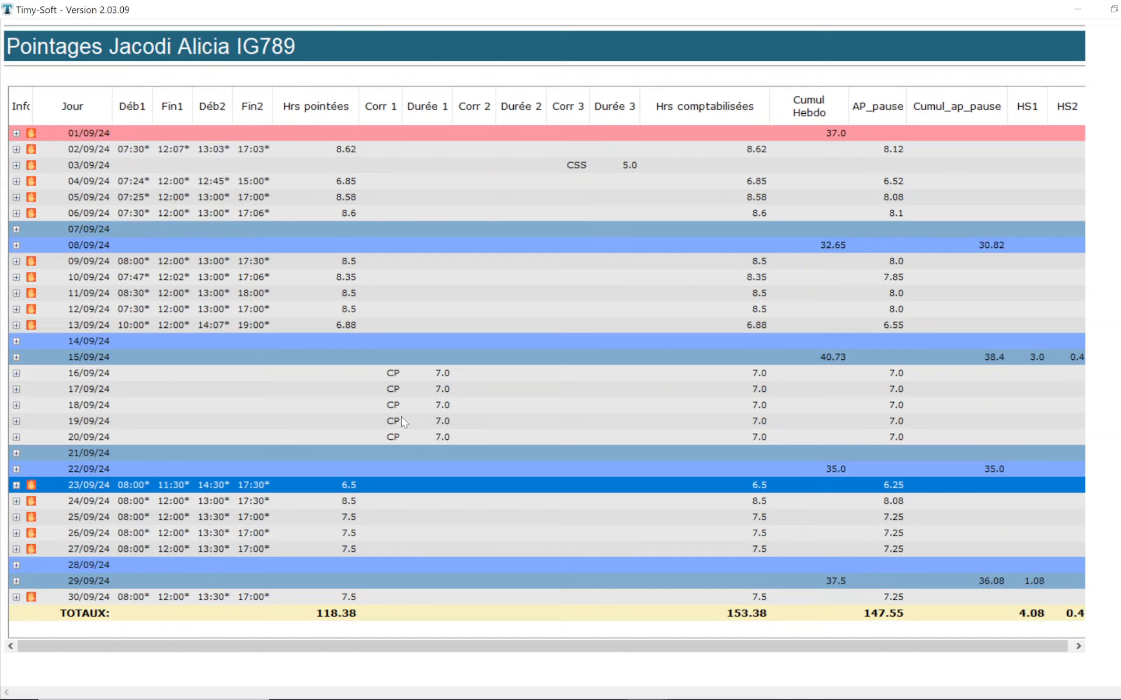
left_click(453, 549)
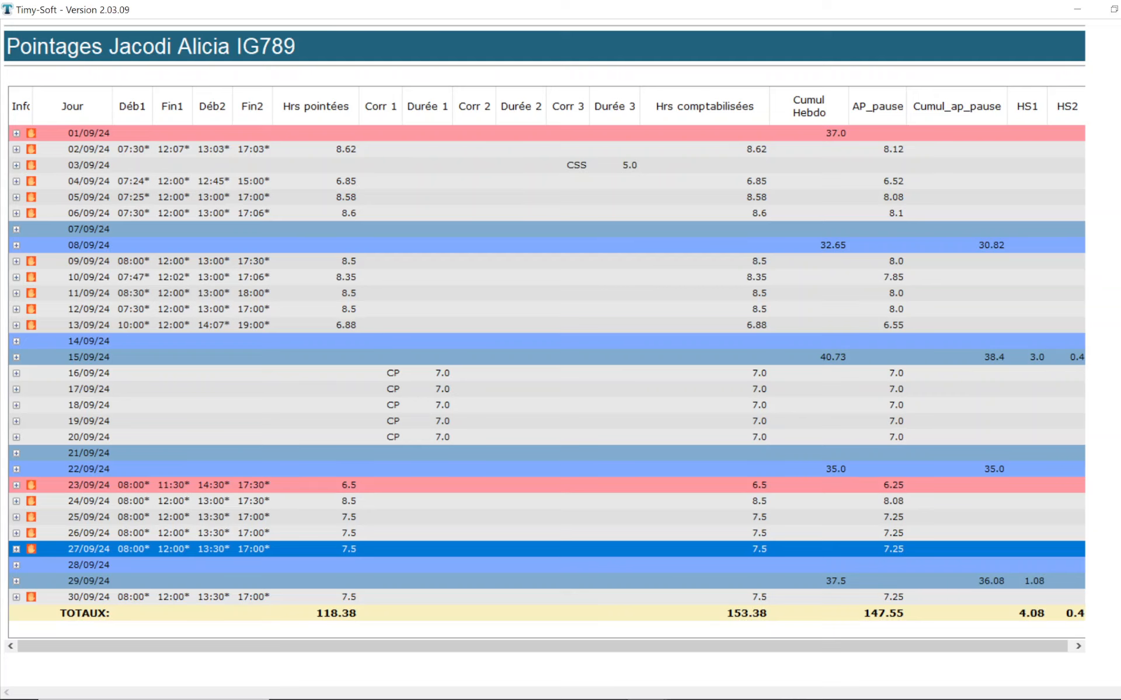
Step: Leave the clockings table and start a new rules model in the settings, based on the existing ModeleDEMO
key("alt+F4")
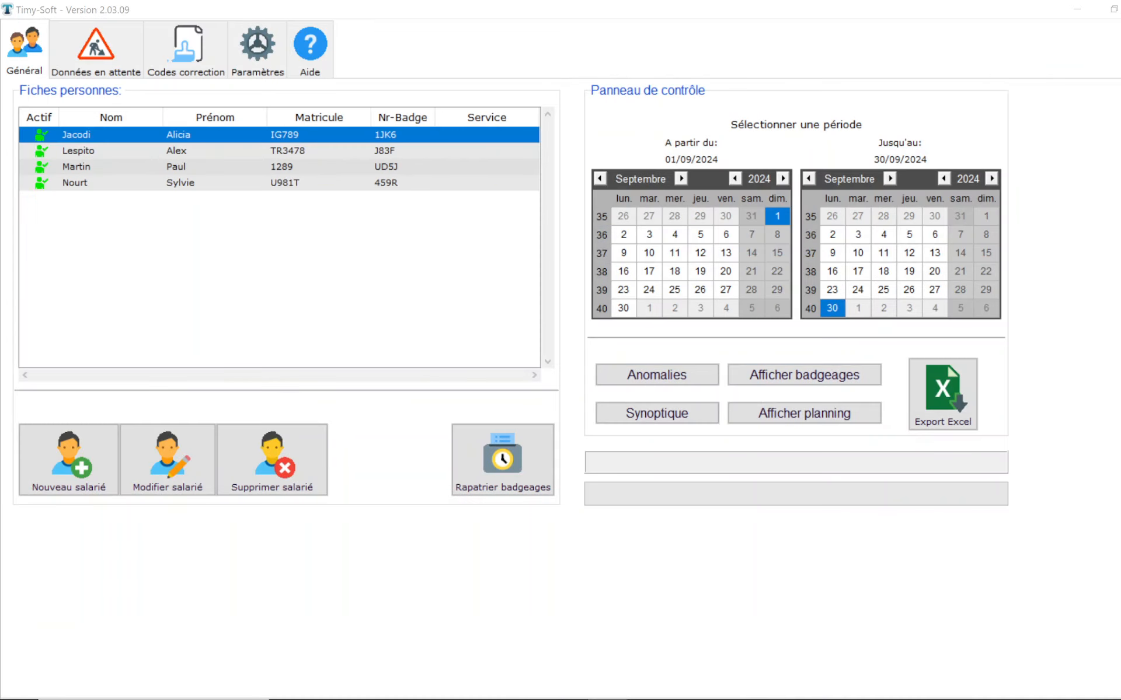
left_click(258, 55)
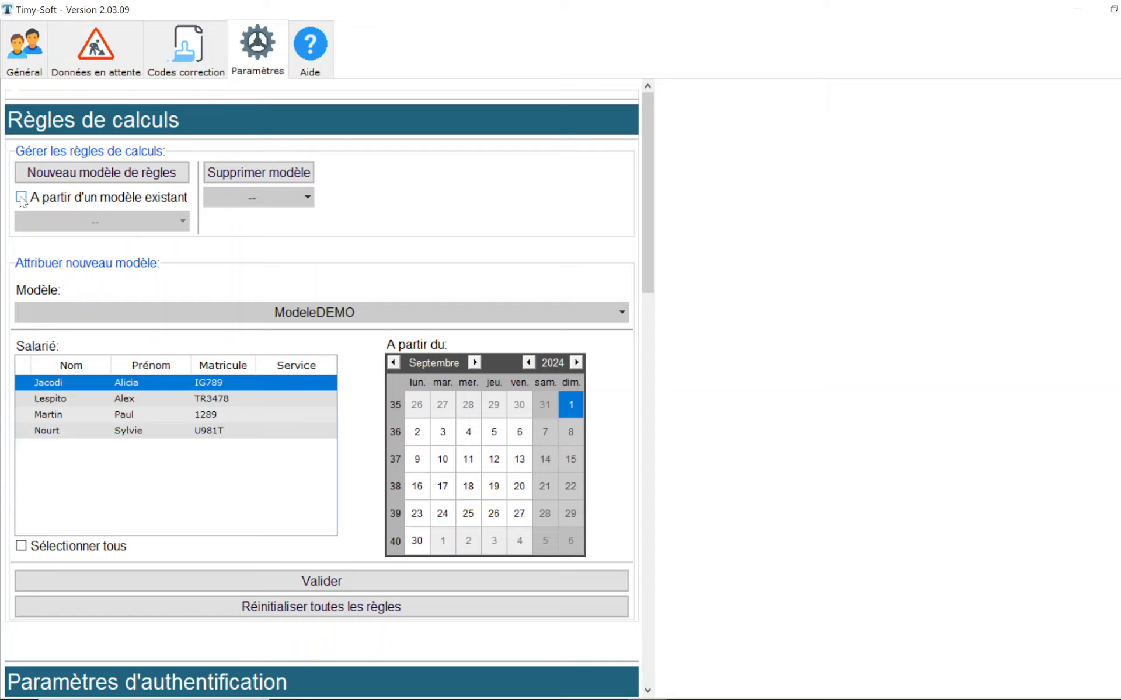
left_click(22, 199)
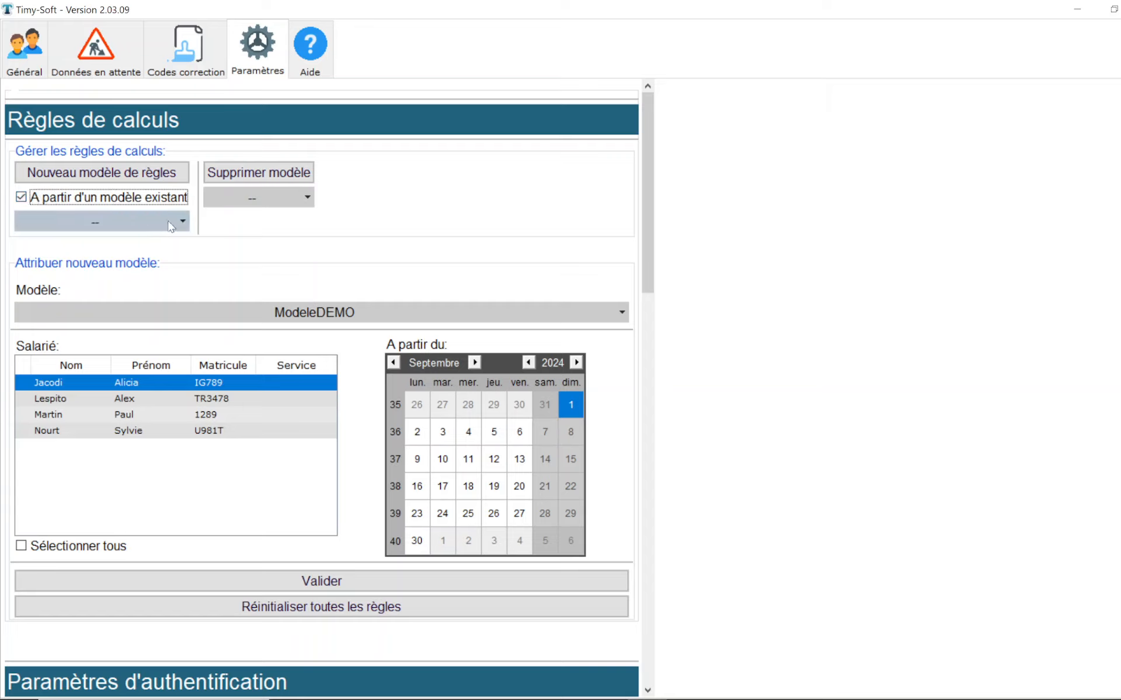
left_click(171, 226)
left_click(97, 243)
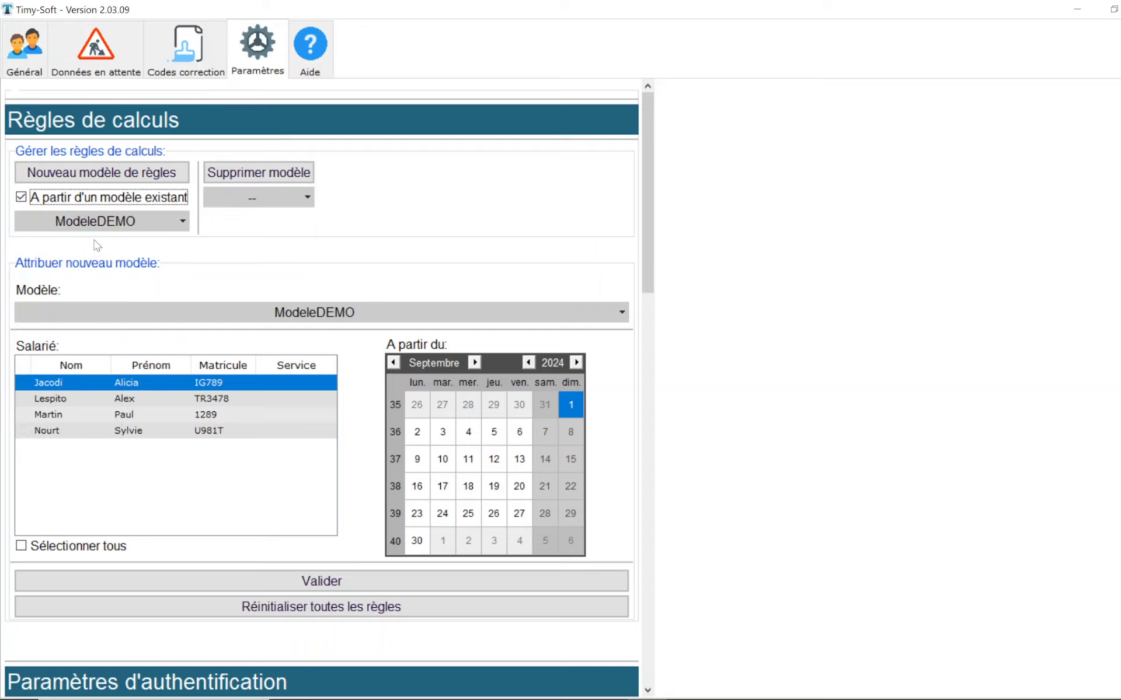
left_click(115, 175)
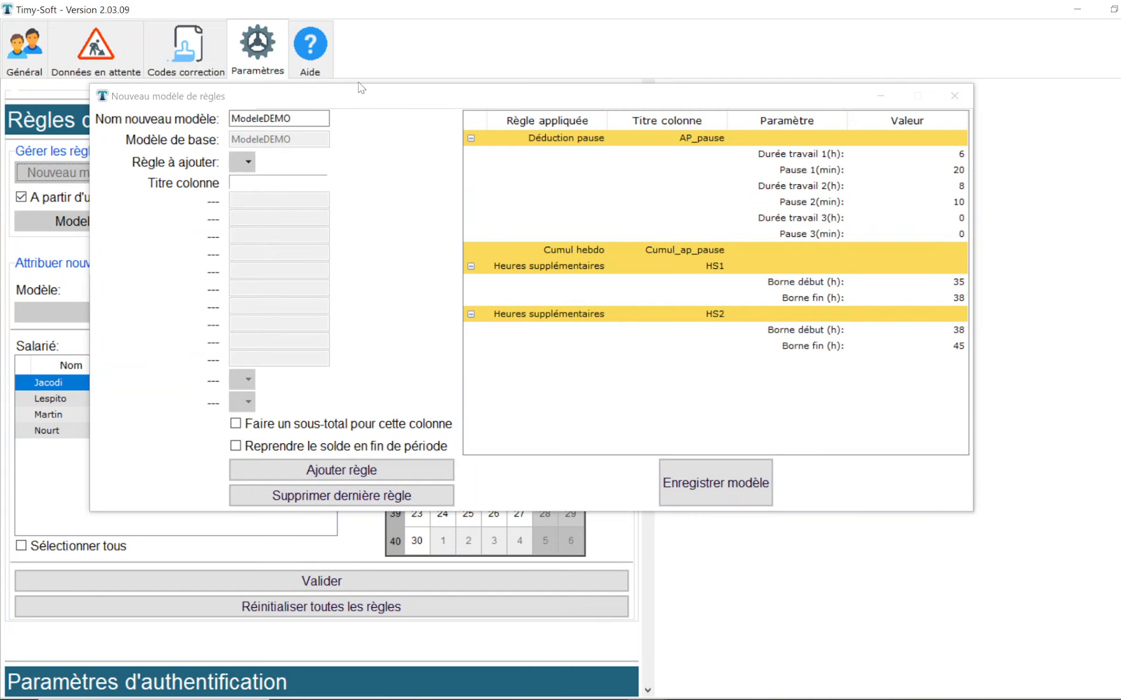
left_click_drag(416, 86, 414, 57)
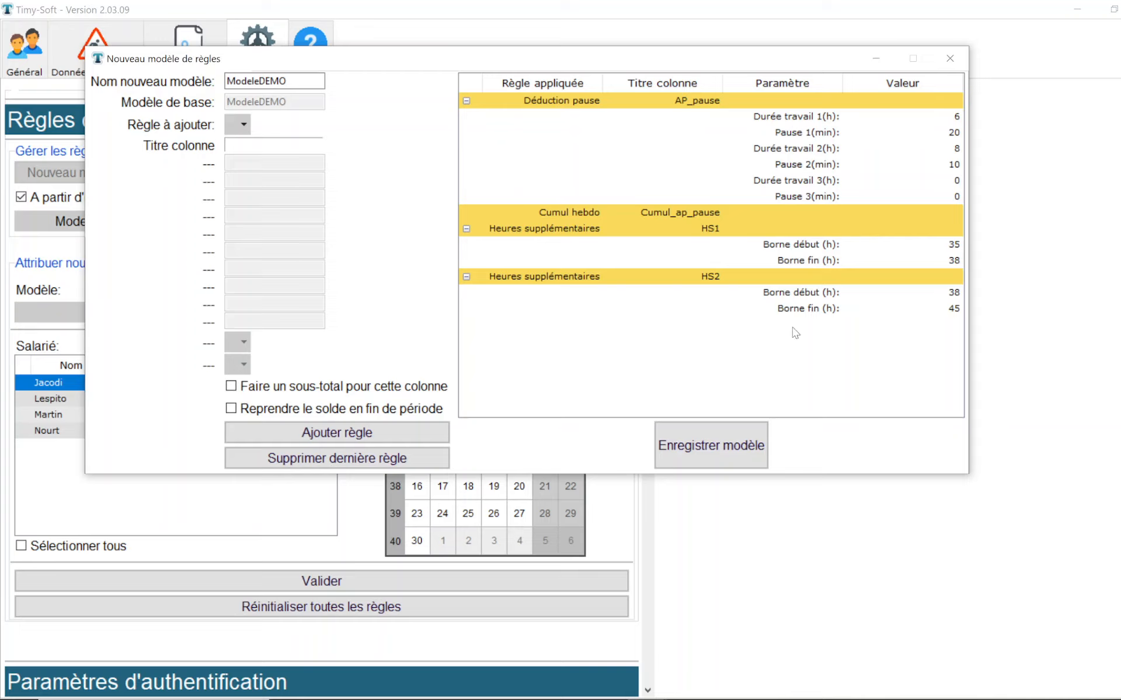
Step: Set Pause 1 to 15 minutes in the Déduction pause rule and save the model, replacing the existing ModeleDEMO
left_click(630, 102)
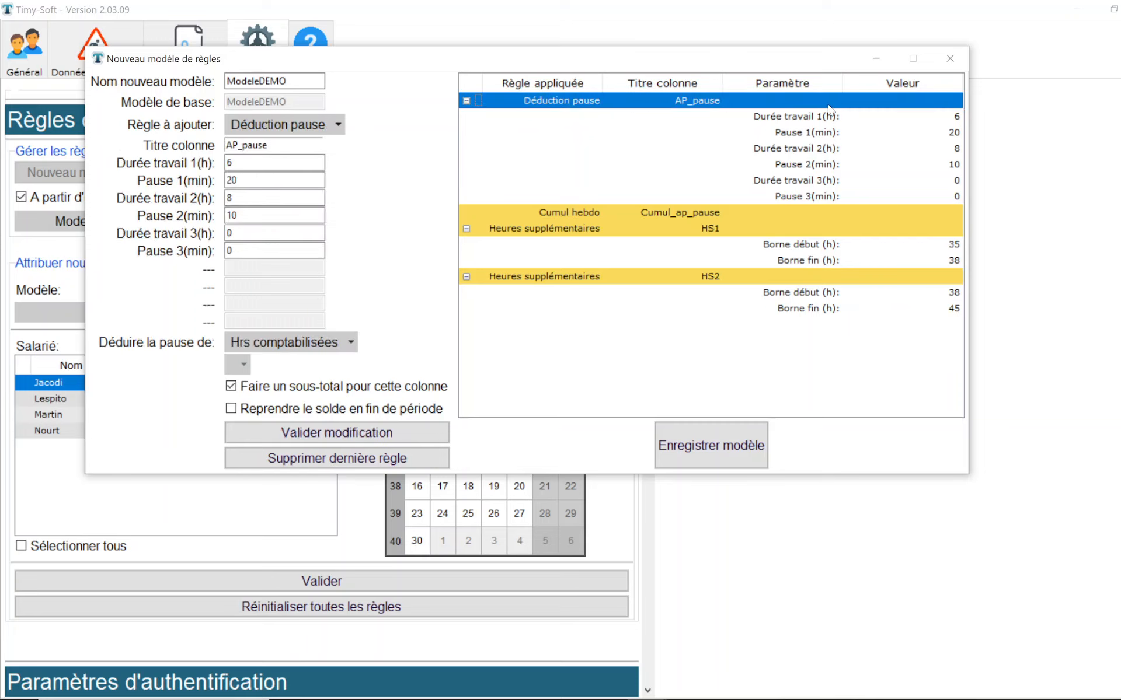
left_click_drag(238, 180, 220, 198)
type("14")
left_click(361, 436)
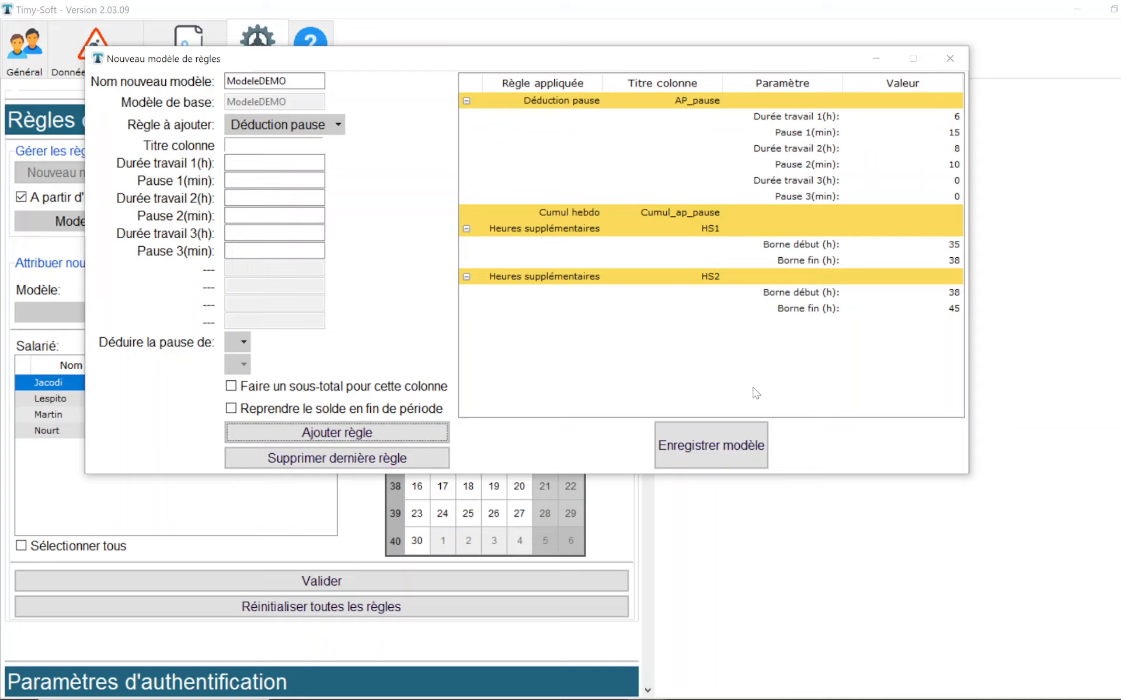
left_click(734, 447)
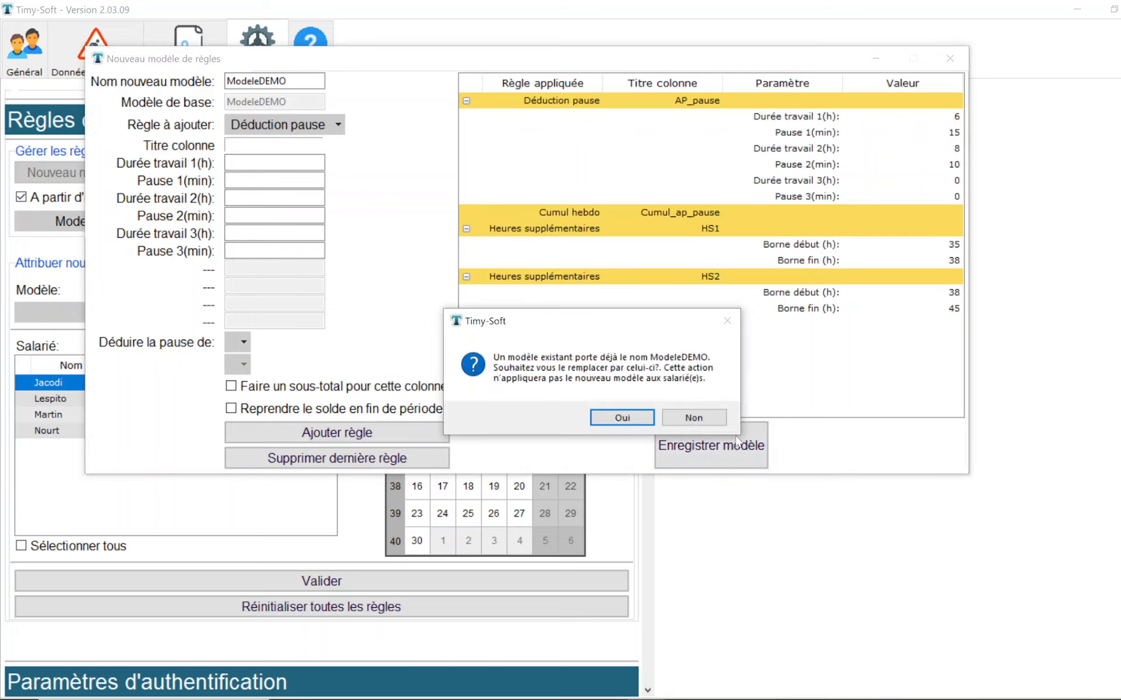
left_click(634, 416)
left_click(635, 417)
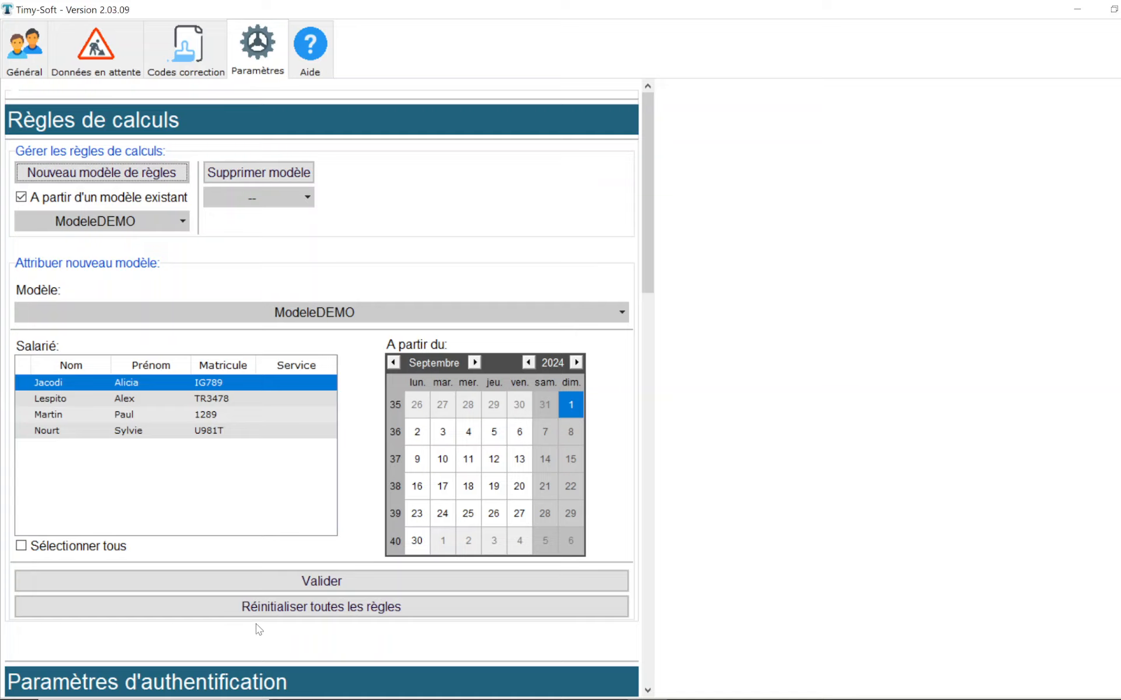
Step: Reset all calculation rules for all employees and assign ModeleDEMO to the first listed employee from 1 September 2024
left_click(53, 546)
left_click(186, 609)
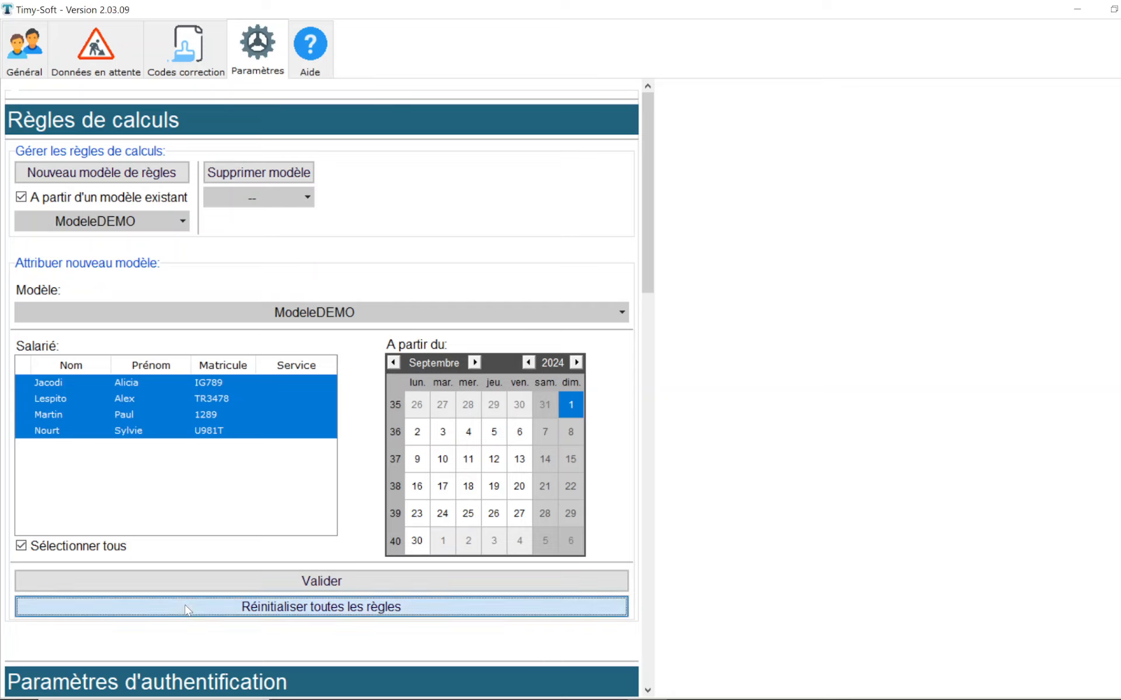
left_click(646, 415)
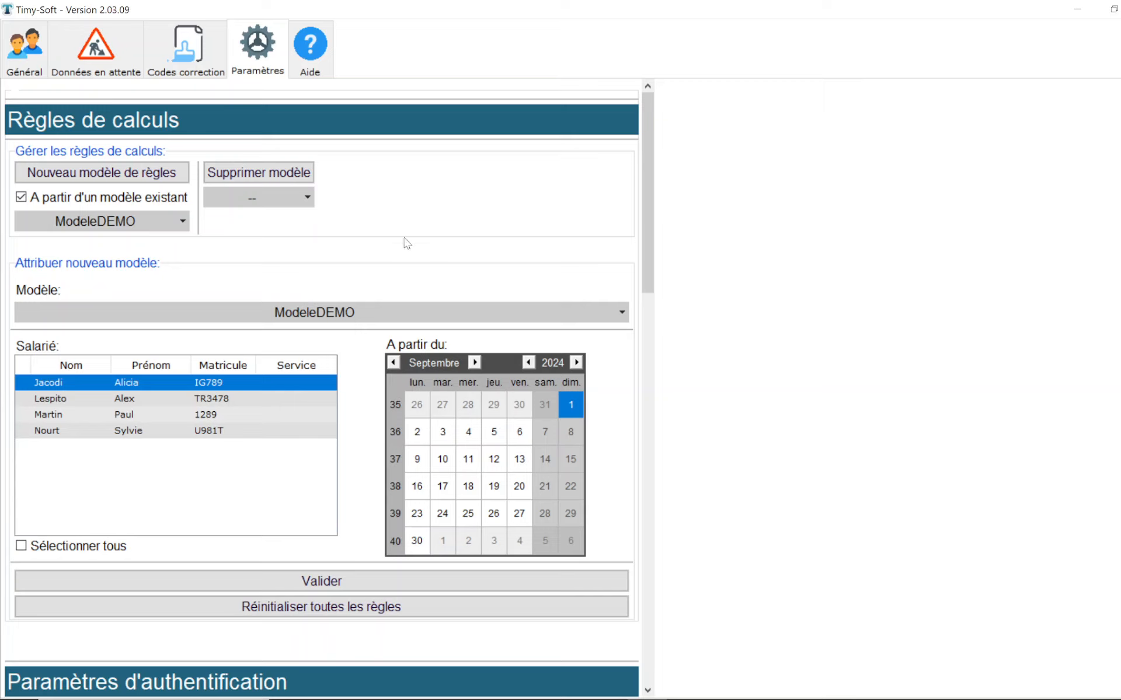
left_click(330, 580)
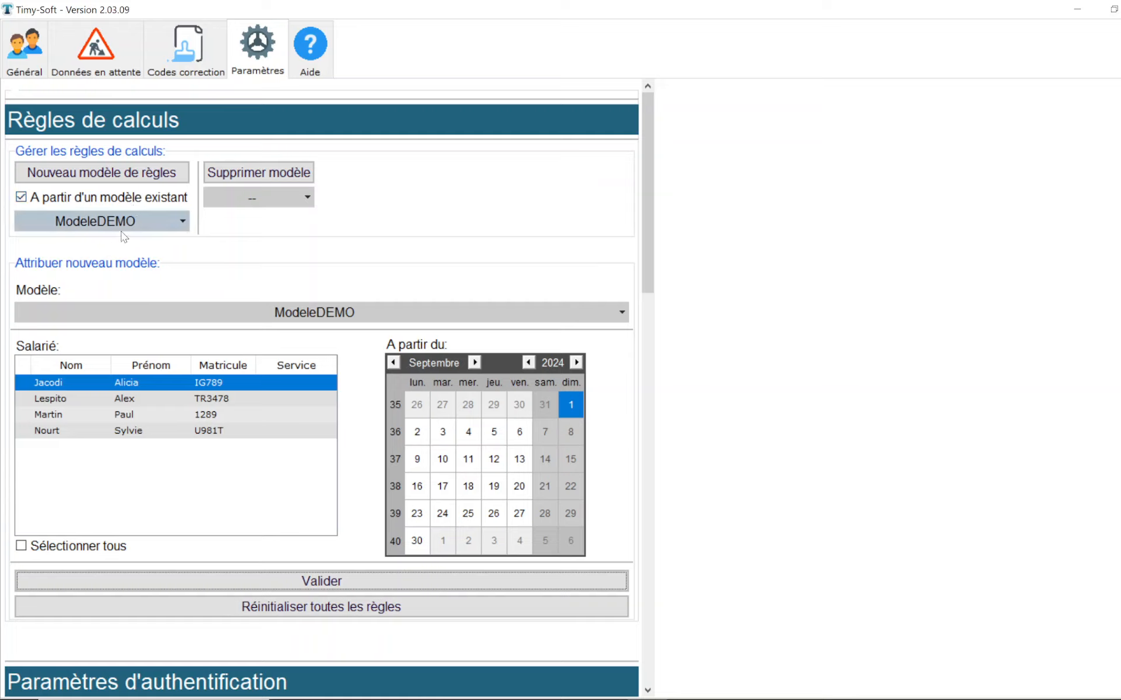
Step: Start a new rules model named ModeleDEMO2 from ModeleDEMO and set its HS1 overtime bounds to 27 h start and 30 h end
left_click(146, 174)
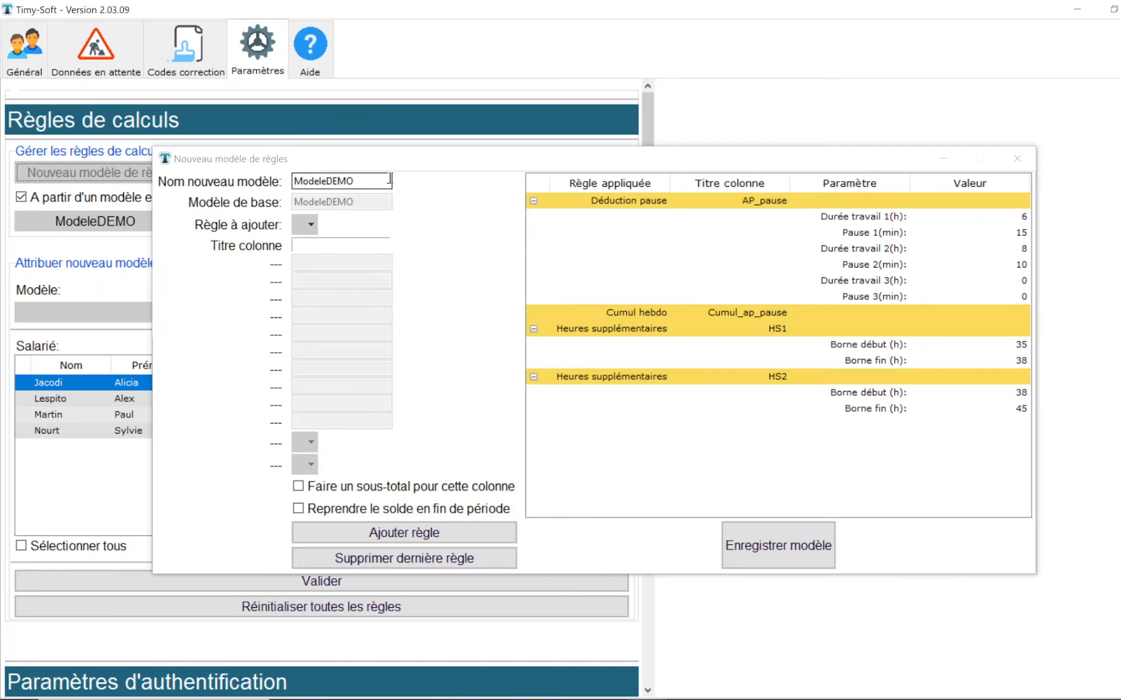
left_click(390, 178)
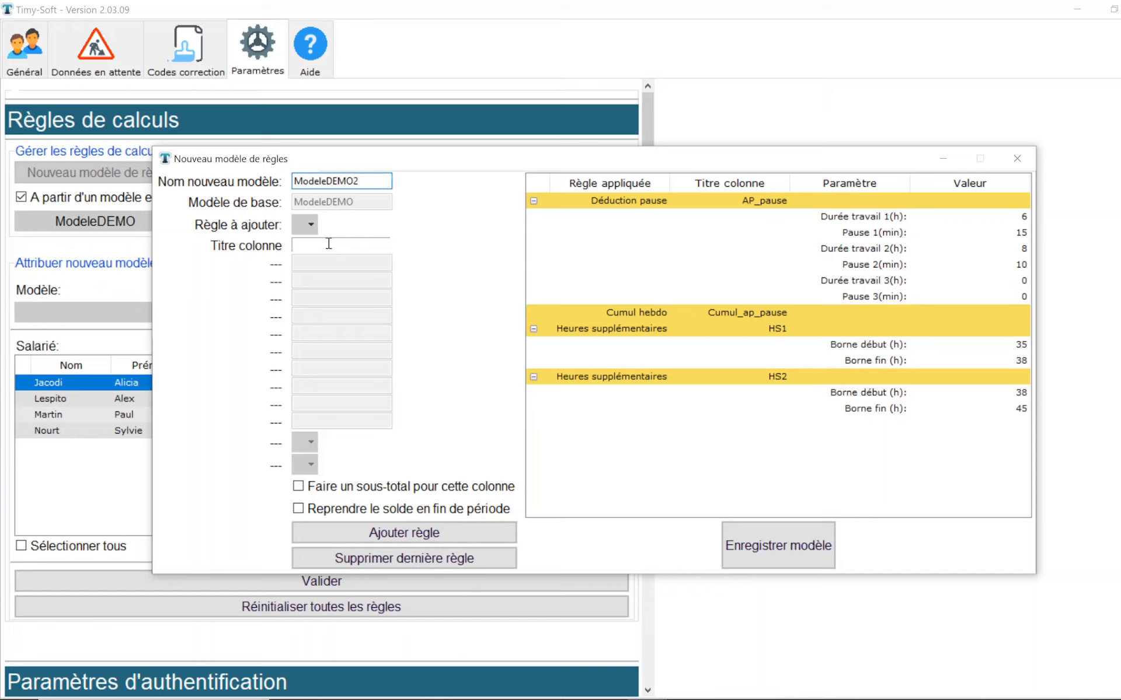
left_click(659, 329)
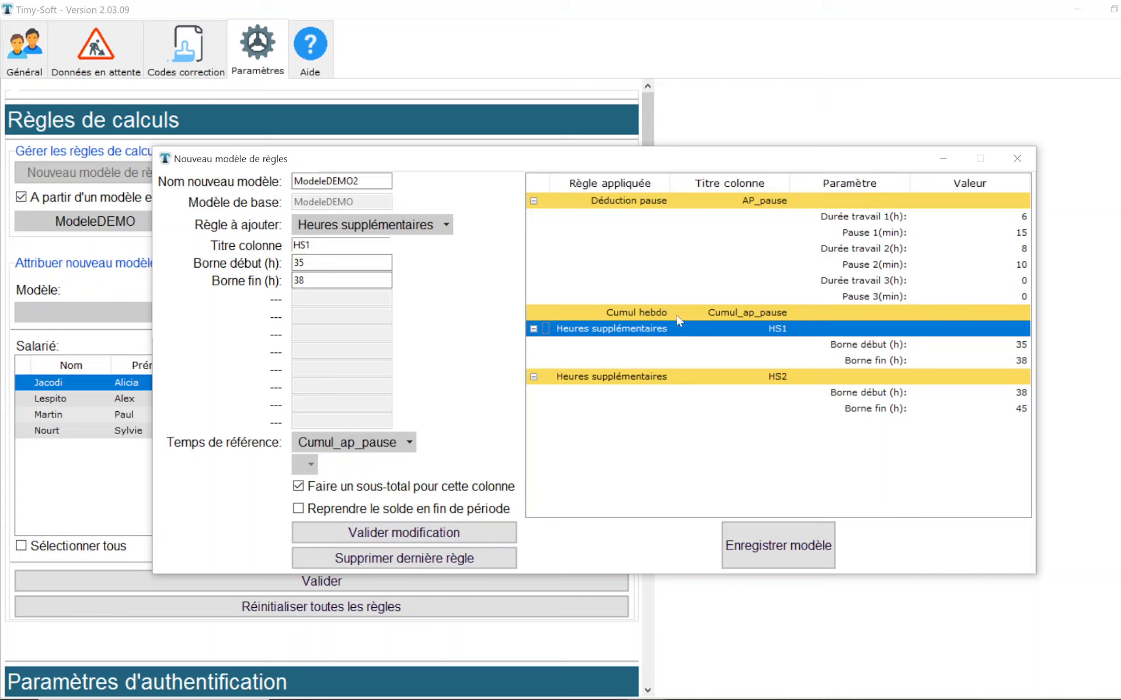
left_click_drag(329, 264, 255, 251)
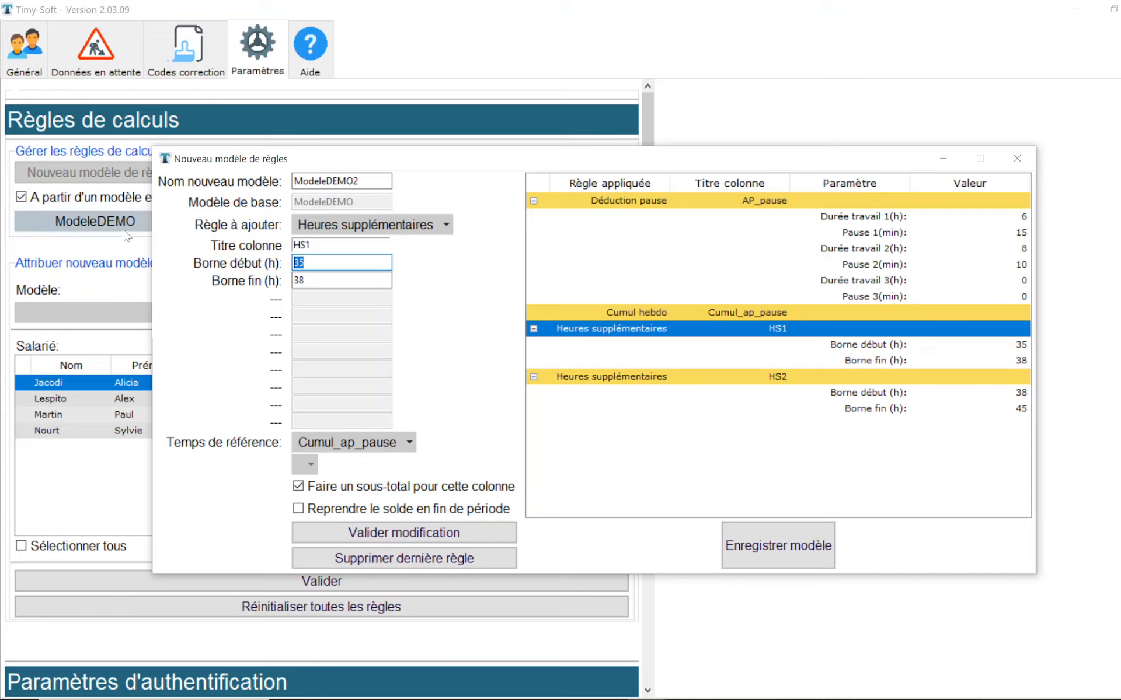
type("27")
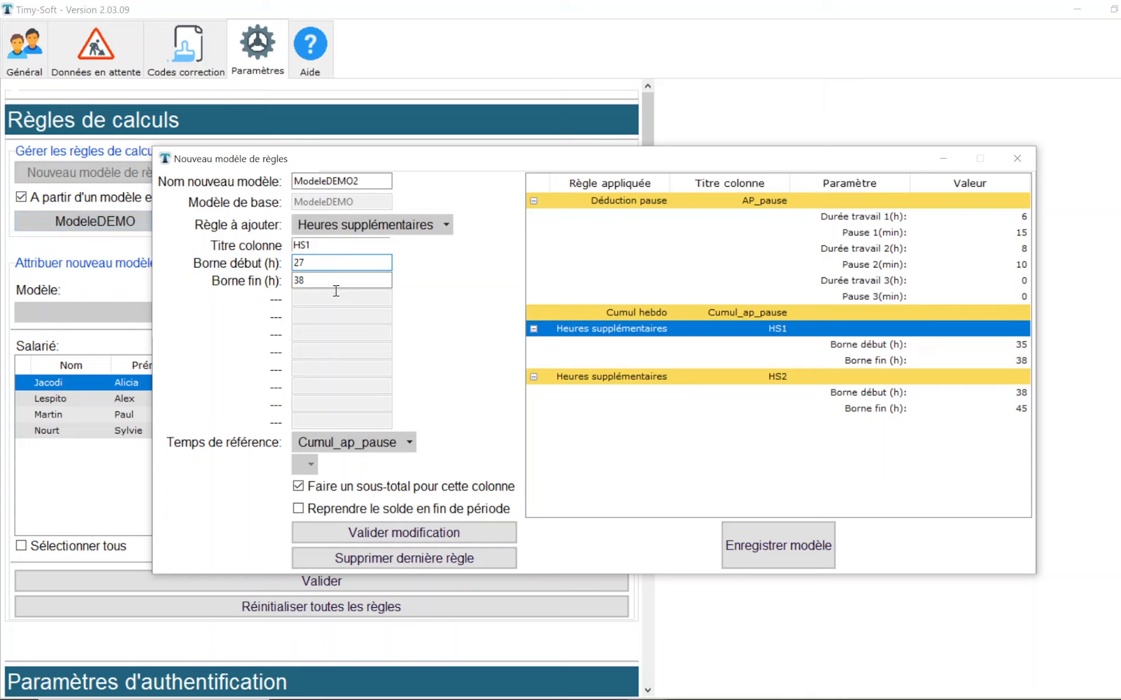
left_click_drag(335, 286, 255, 275)
type("30")
left_click(404, 532)
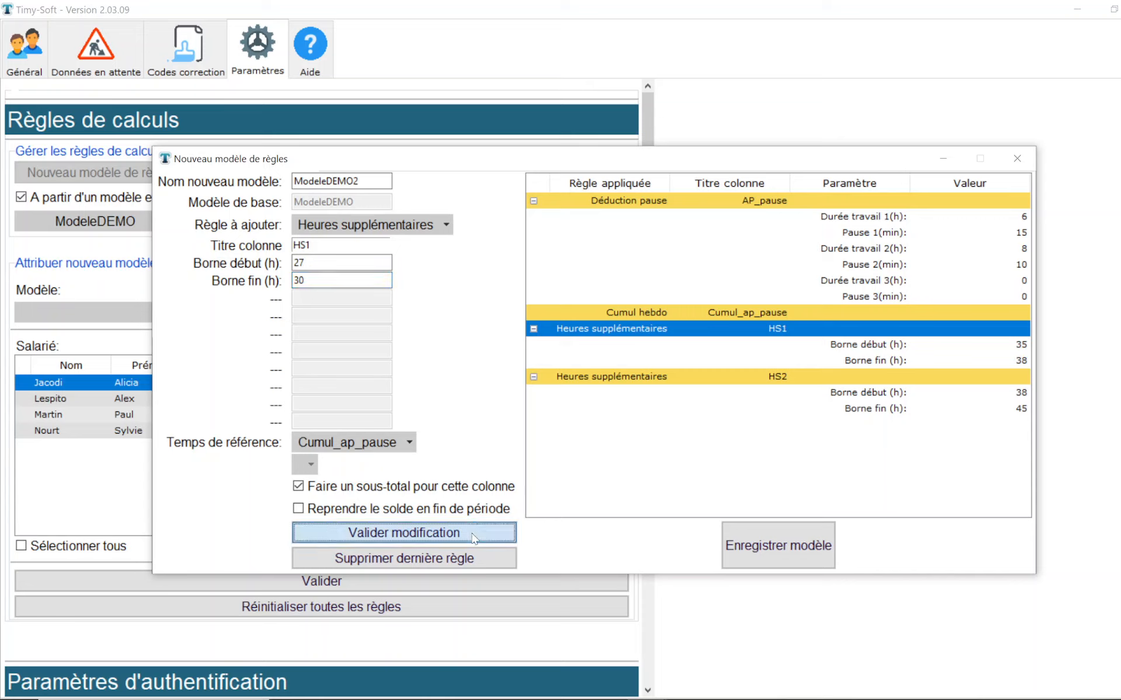
Step: Set the HS2 overtime rule's bounds to 30 h start and 38 h end, and save the ModeleDEMO2 model
left_click(649, 379)
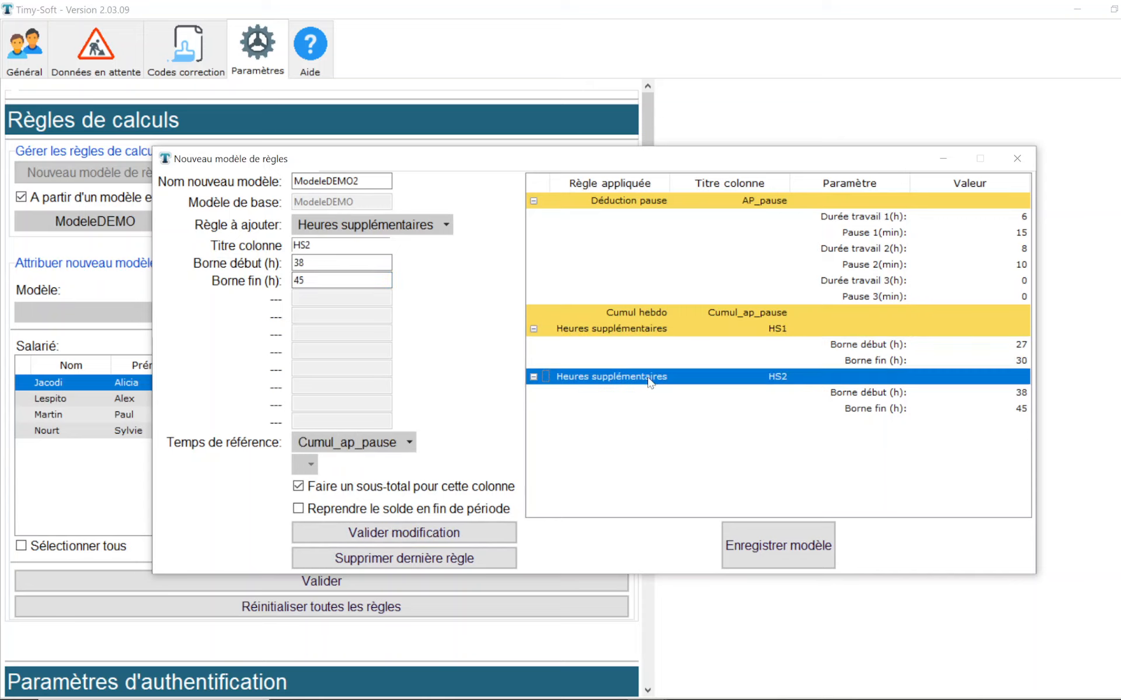
double_click(315, 266)
type("30")
key("Tab")
type("28")
key("BackSpace")
key("BackSpace")
type("38")
left_click(400, 538)
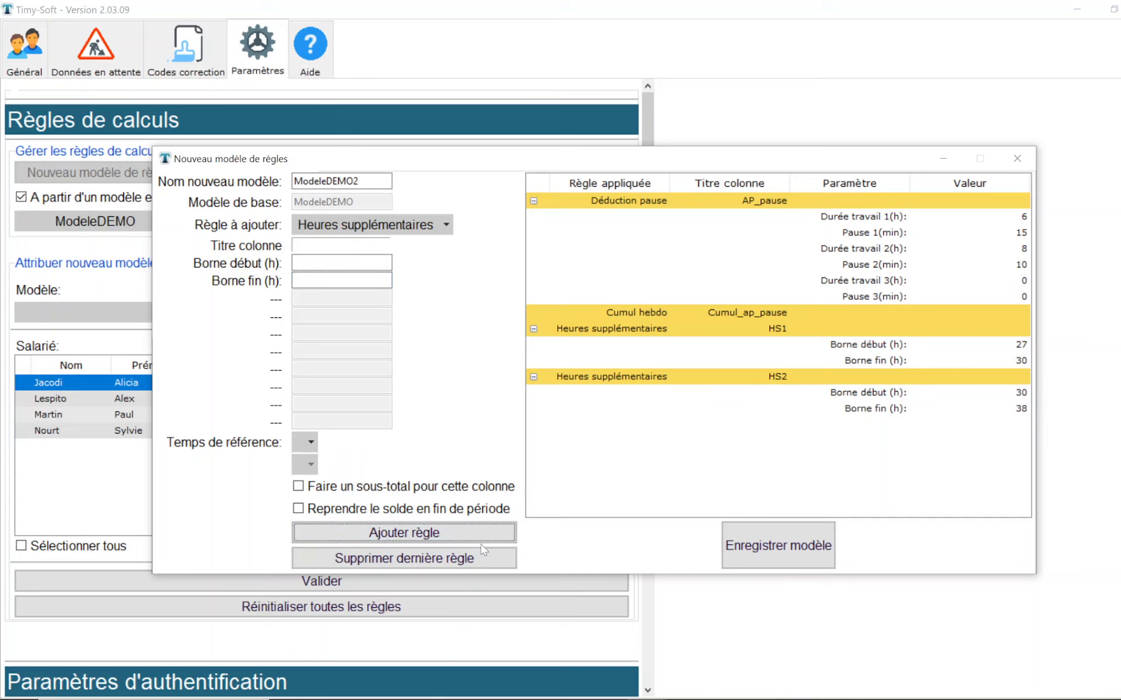
left_click(782, 531)
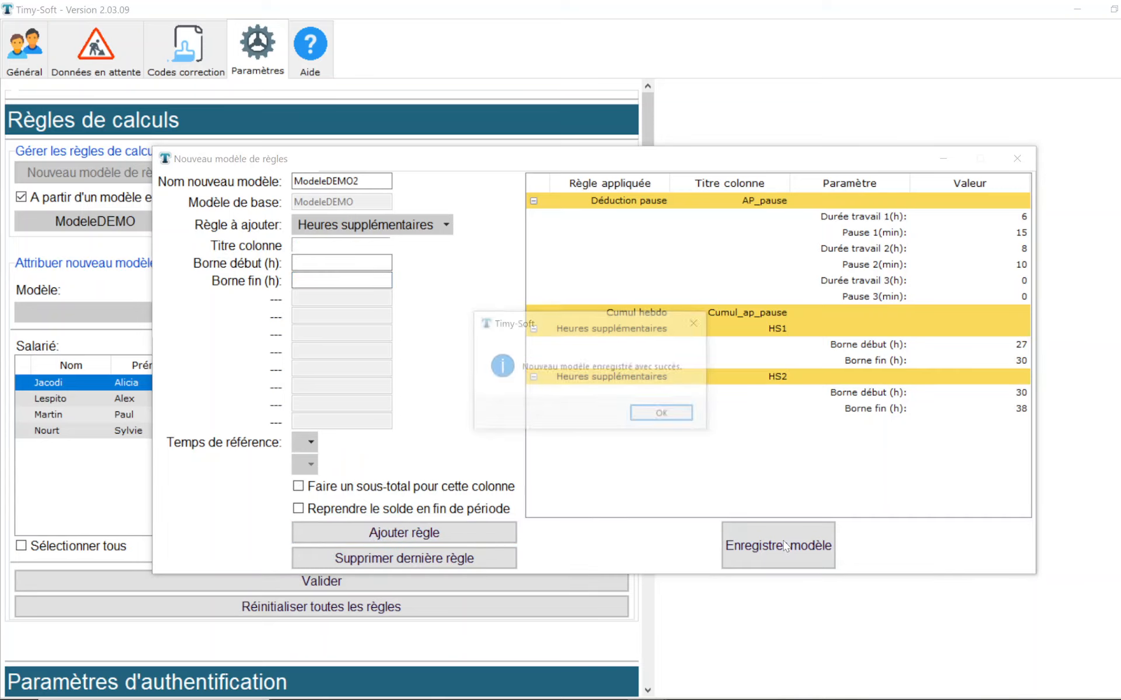
left_click(687, 419)
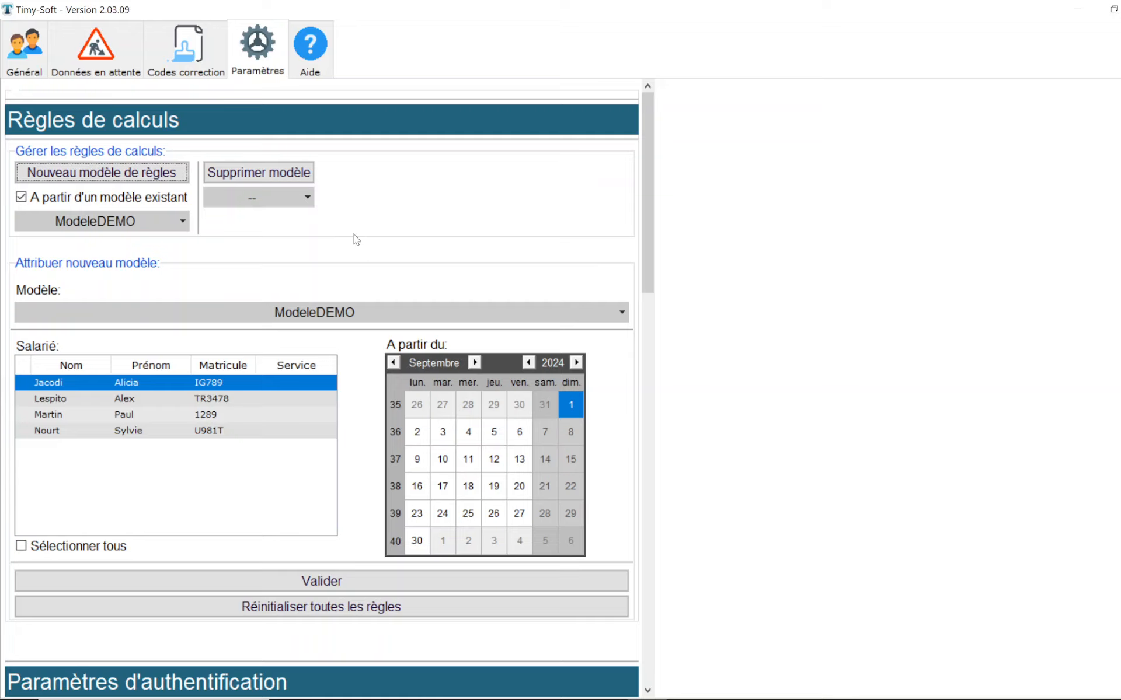
Step: Assign ModeleDEMO2 to the second listed employee from 1 September 2024
left_click(307, 316)
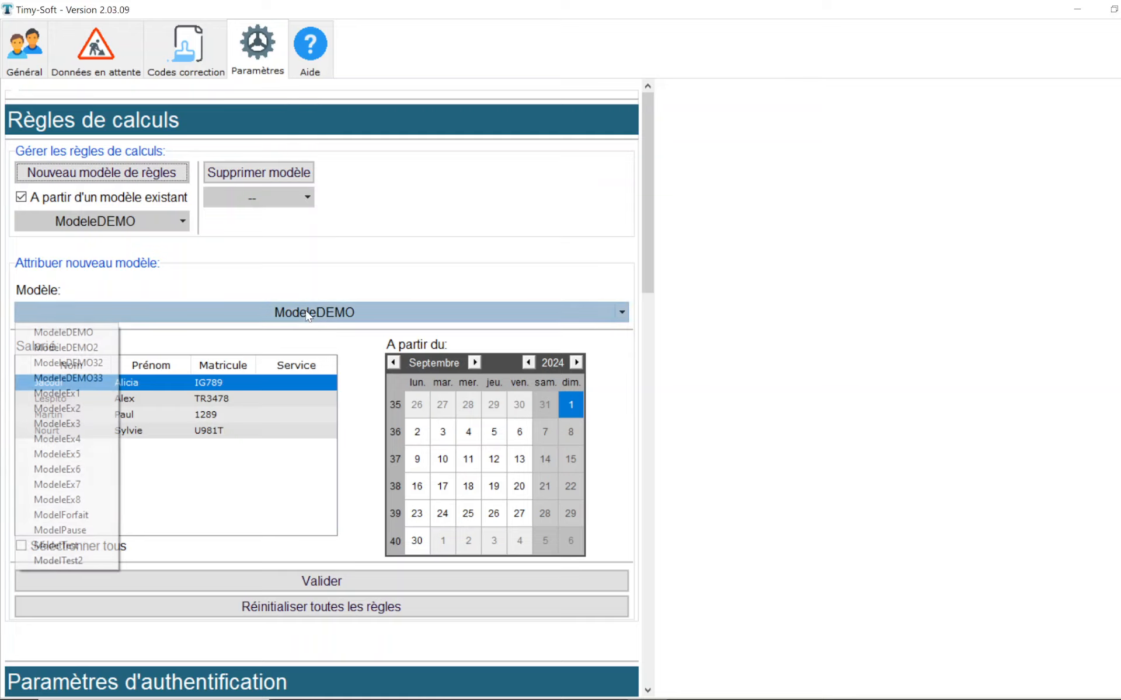
left_click(98, 348)
left_click(88, 398)
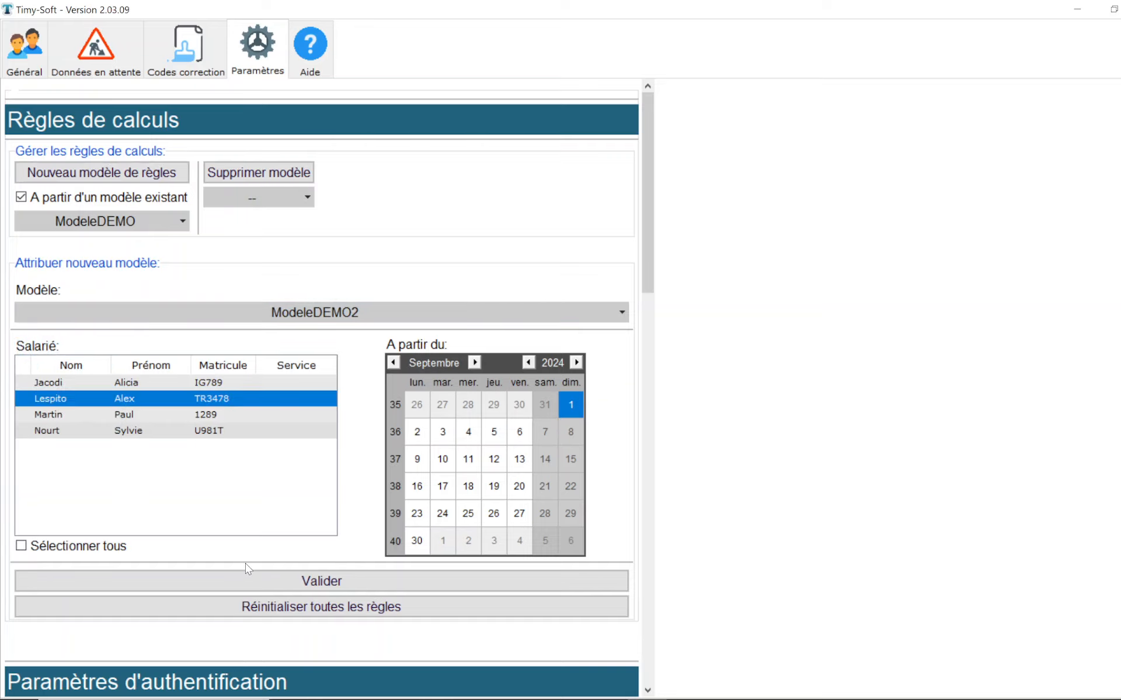
left_click(276, 585)
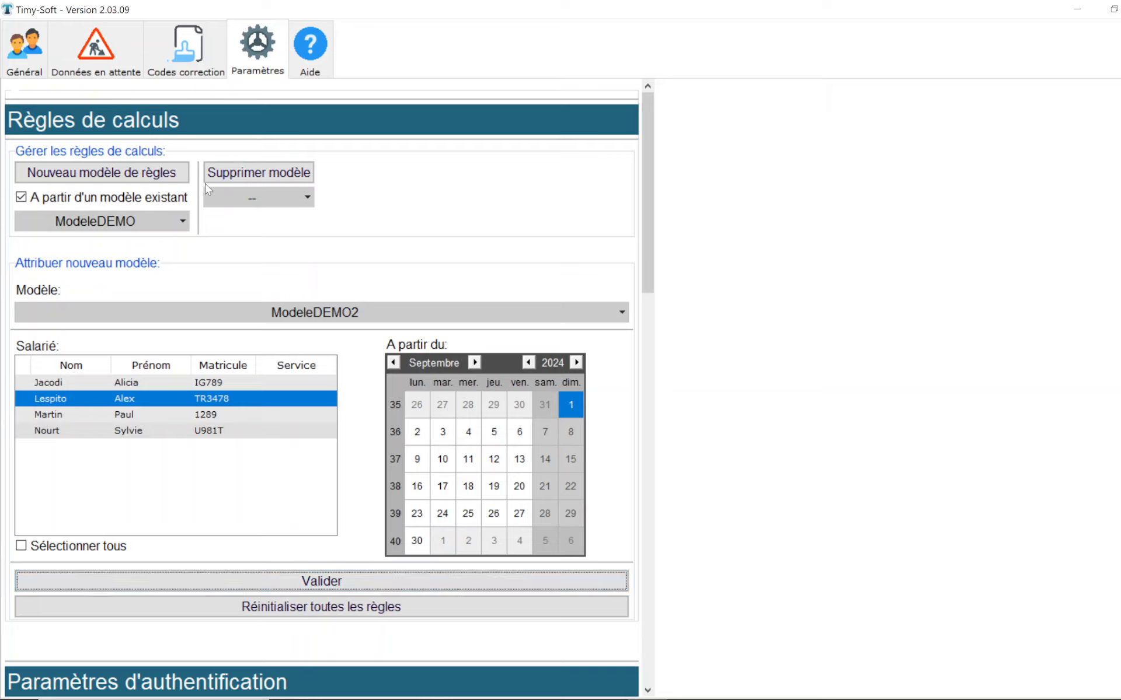
Step: Delete the ModelTest2 rules model and return to the general employee overview
left_click(308, 199)
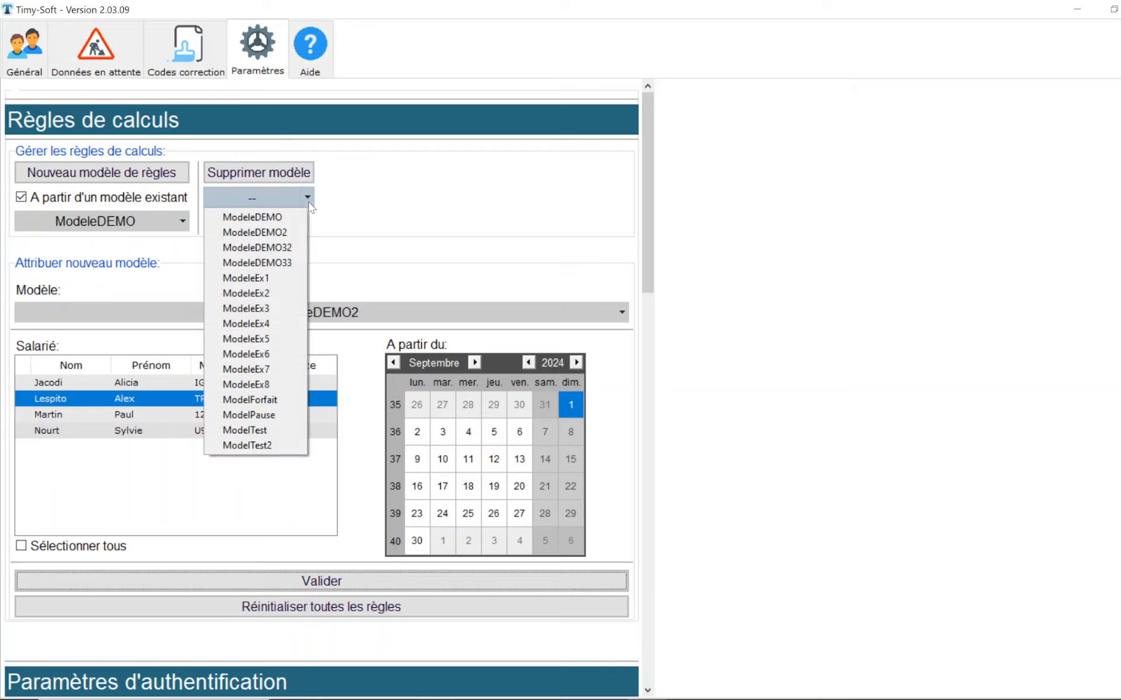
left_click(281, 447)
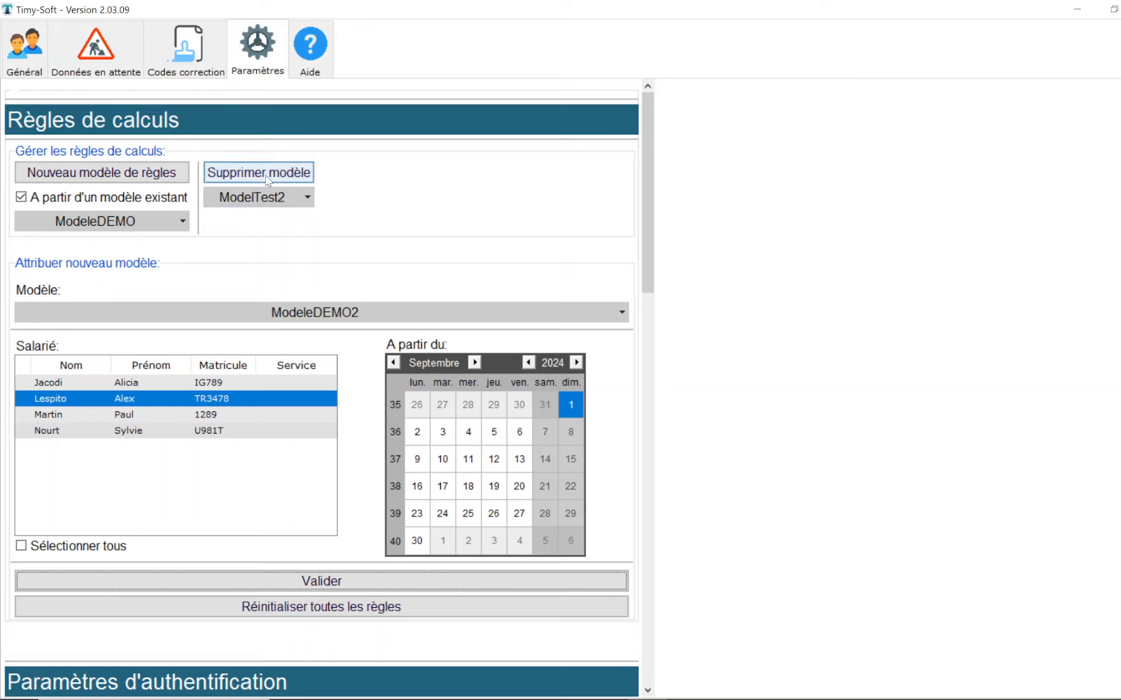
left_click(294, 173)
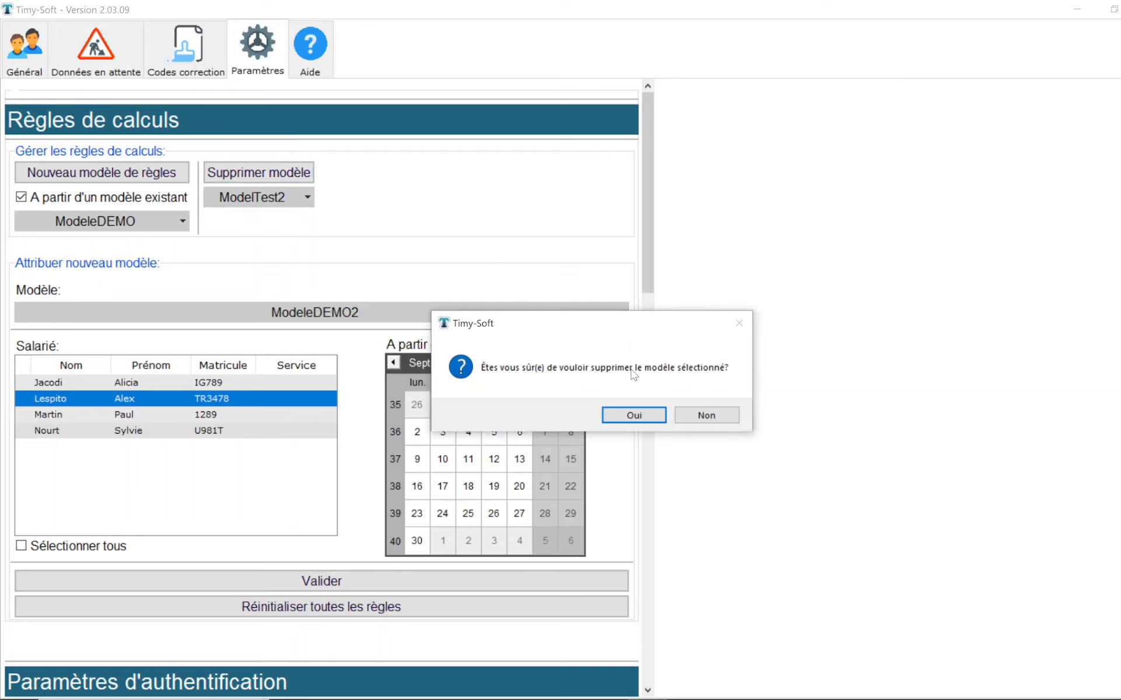
left_click(635, 415)
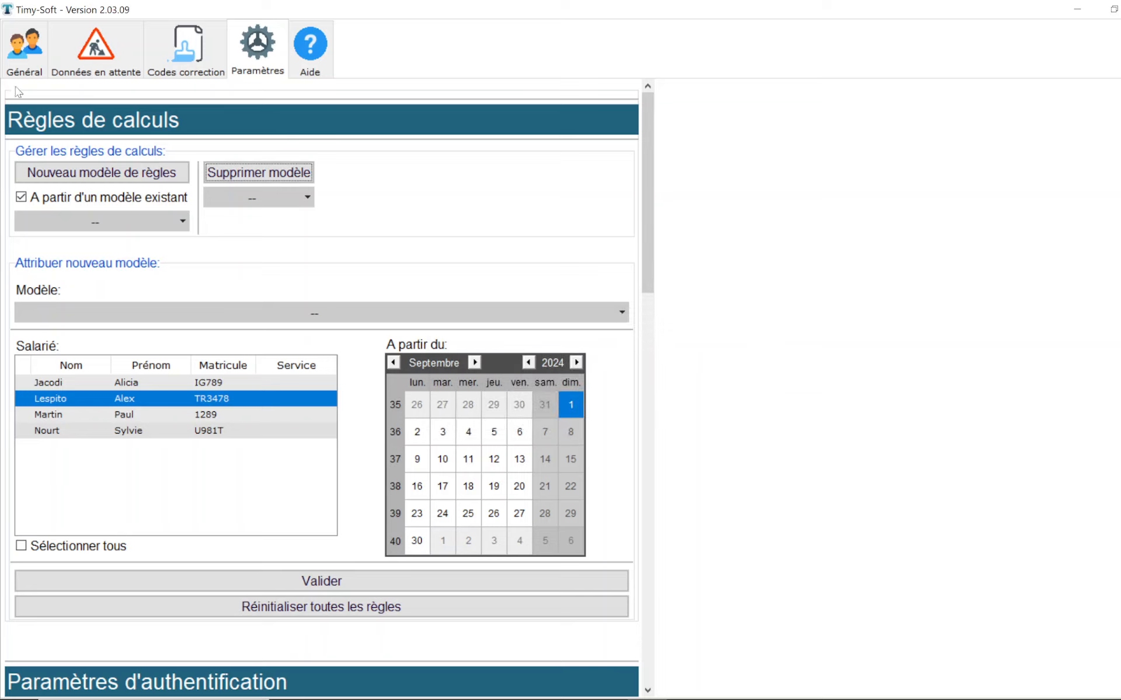
left_click(38, 72)
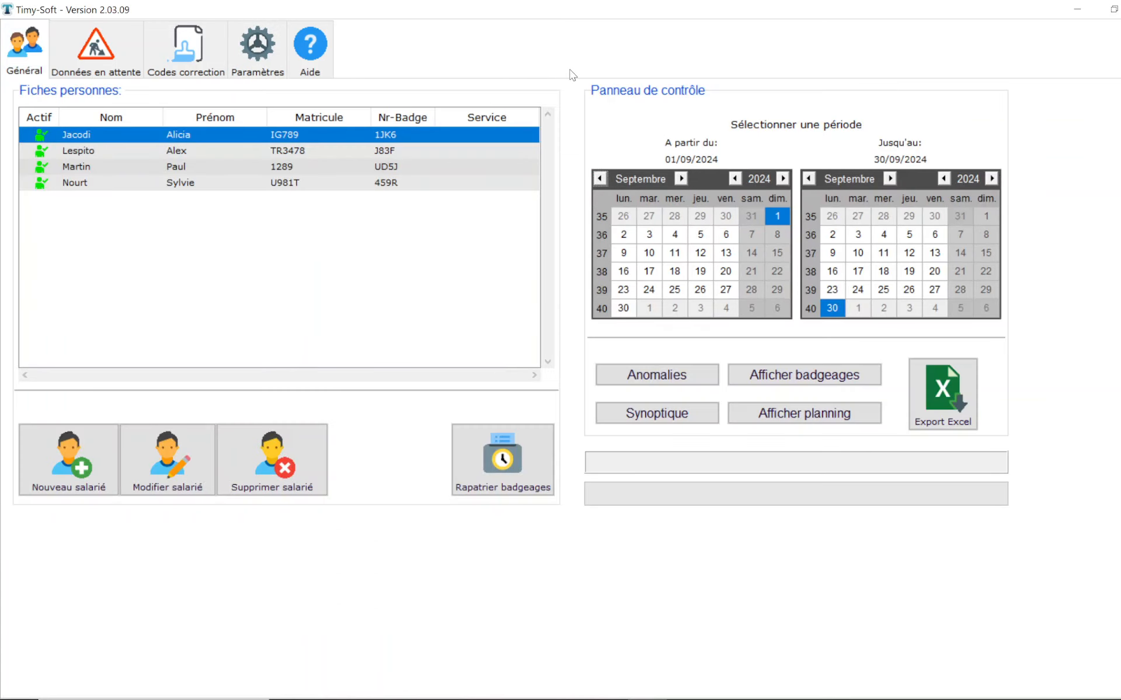